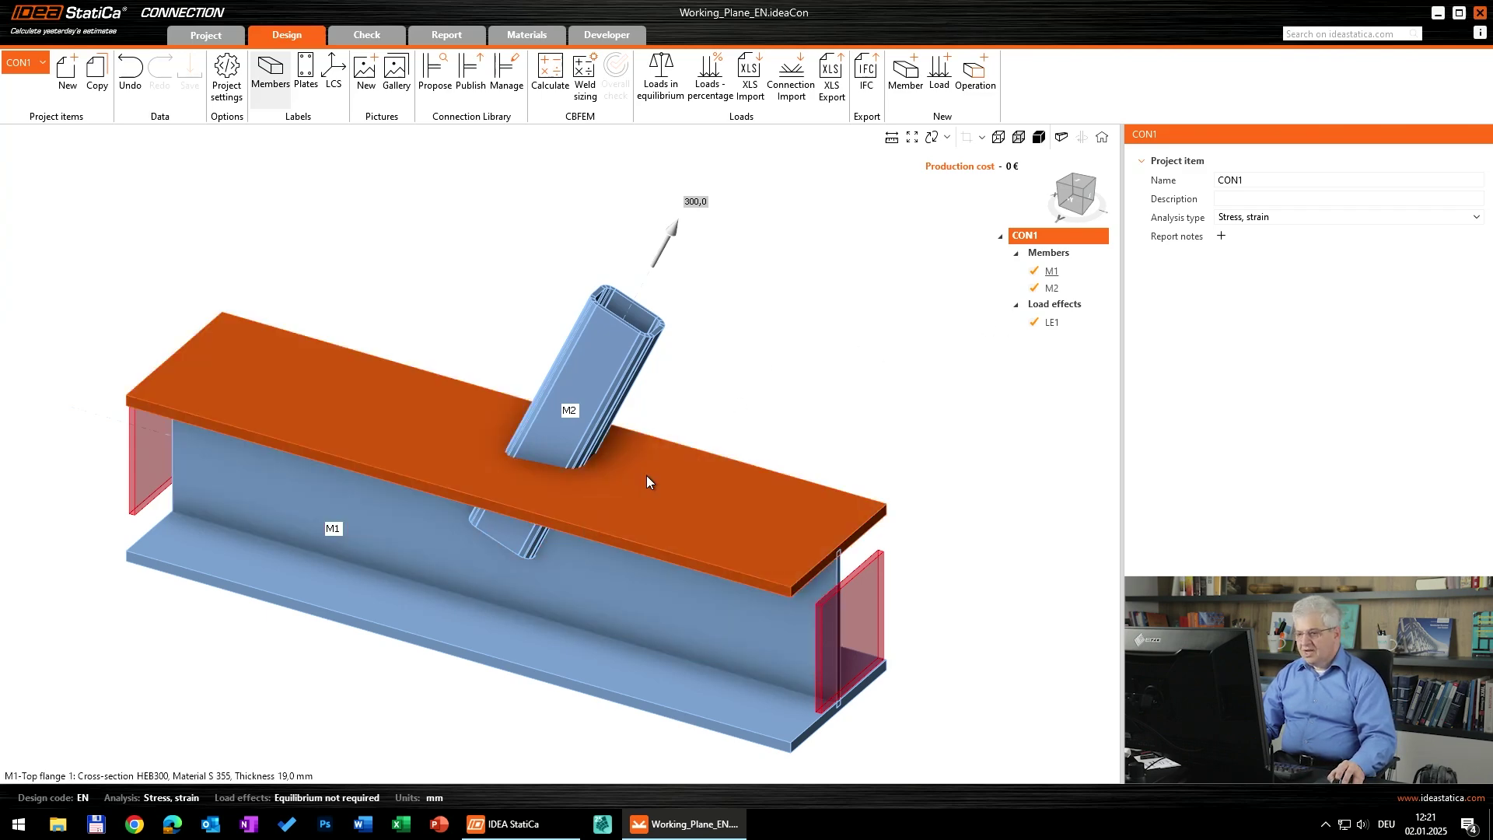
Examine member M2's position settings and its orientation relative to beam M1.
click(1051, 288)
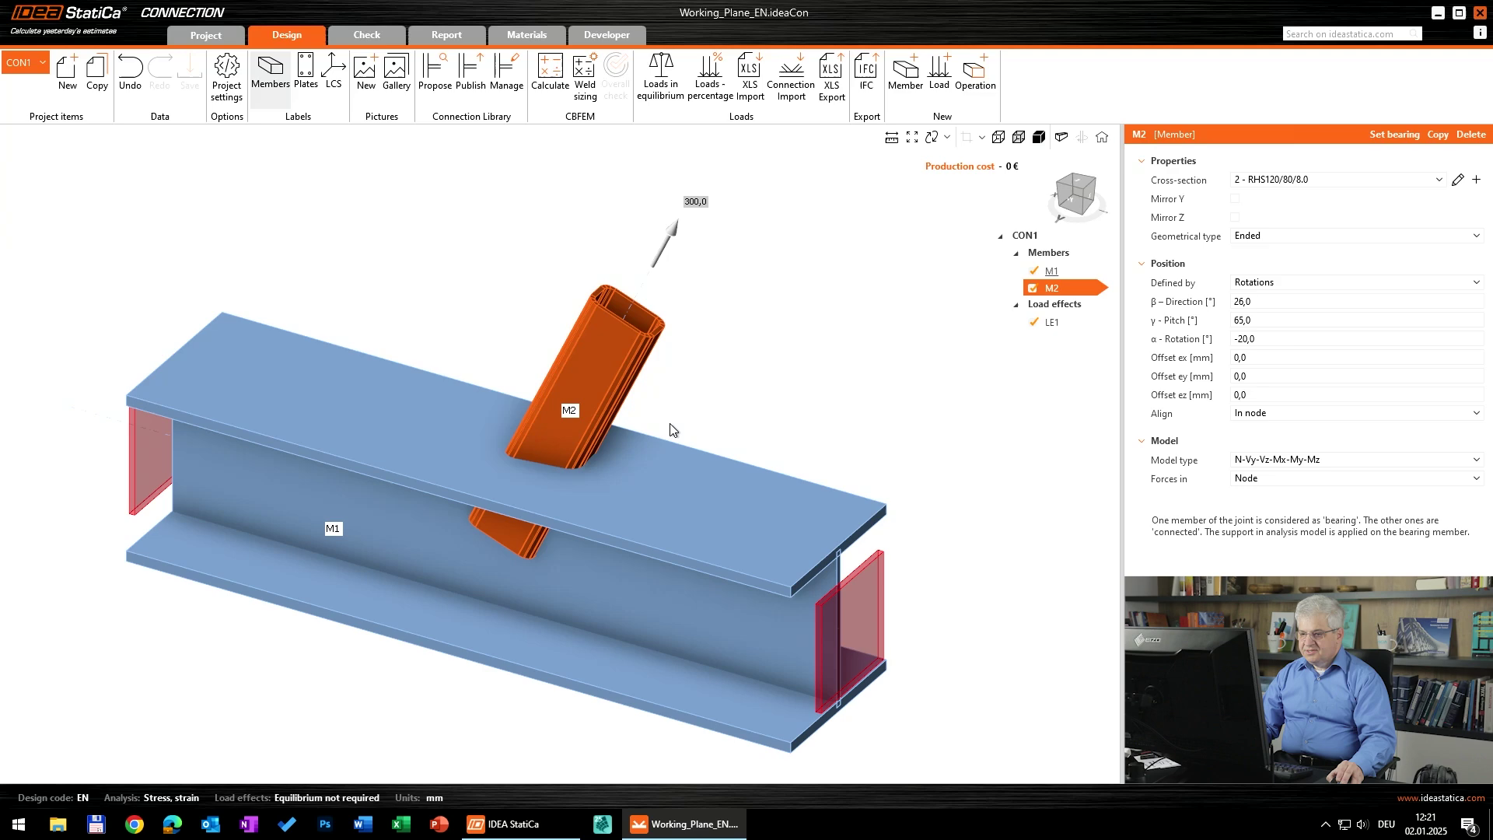
right_drag(671, 430, 728, 405)
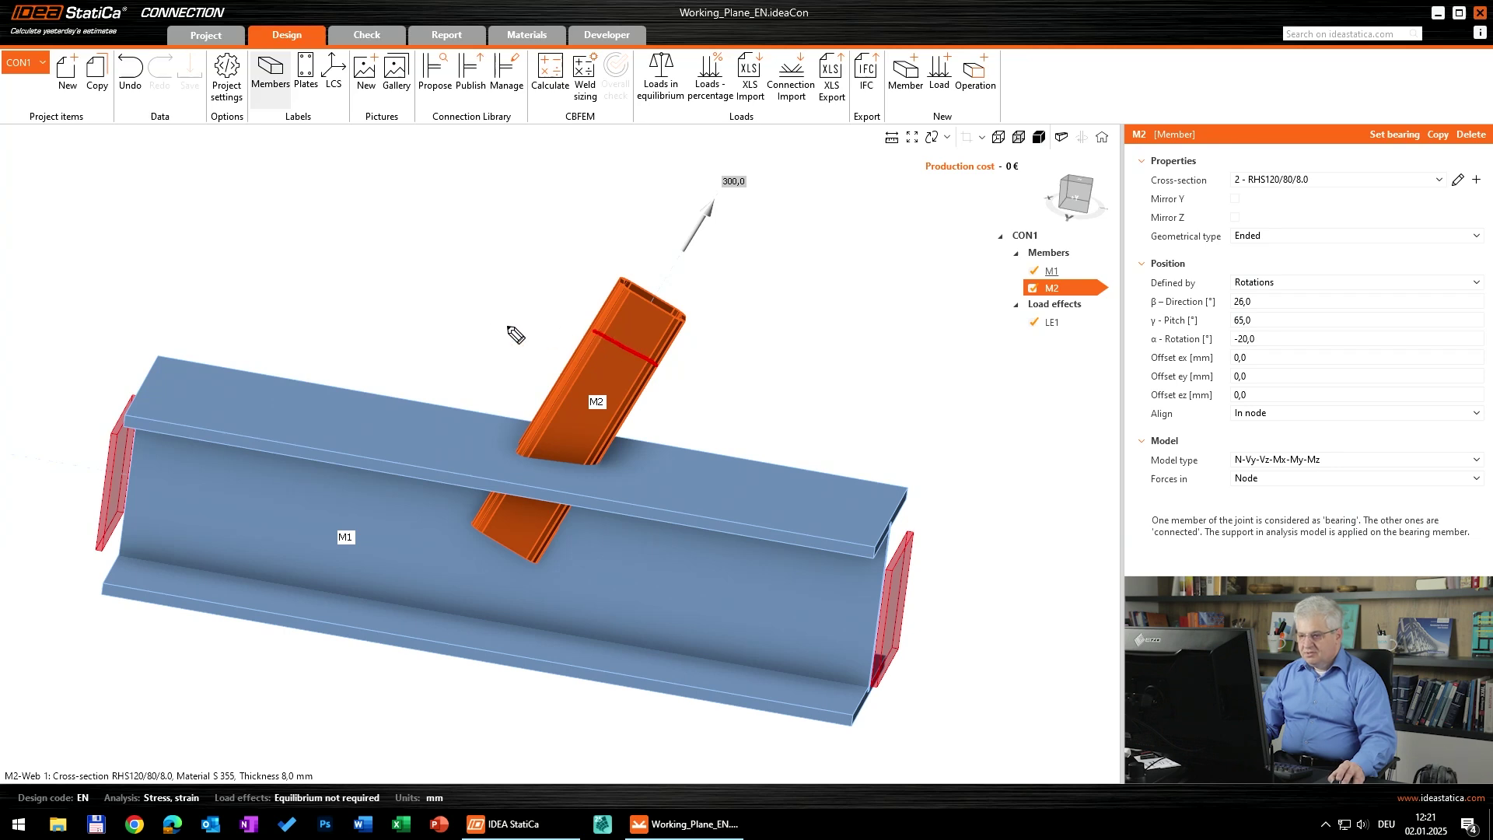
mouse_move(485, 326)
mouse_down()
mouse_move(689, 361)
mouse_move(687, 433)
mouse_move(453, 403)
mouse_up()
drag(550, 337, 499, 417)
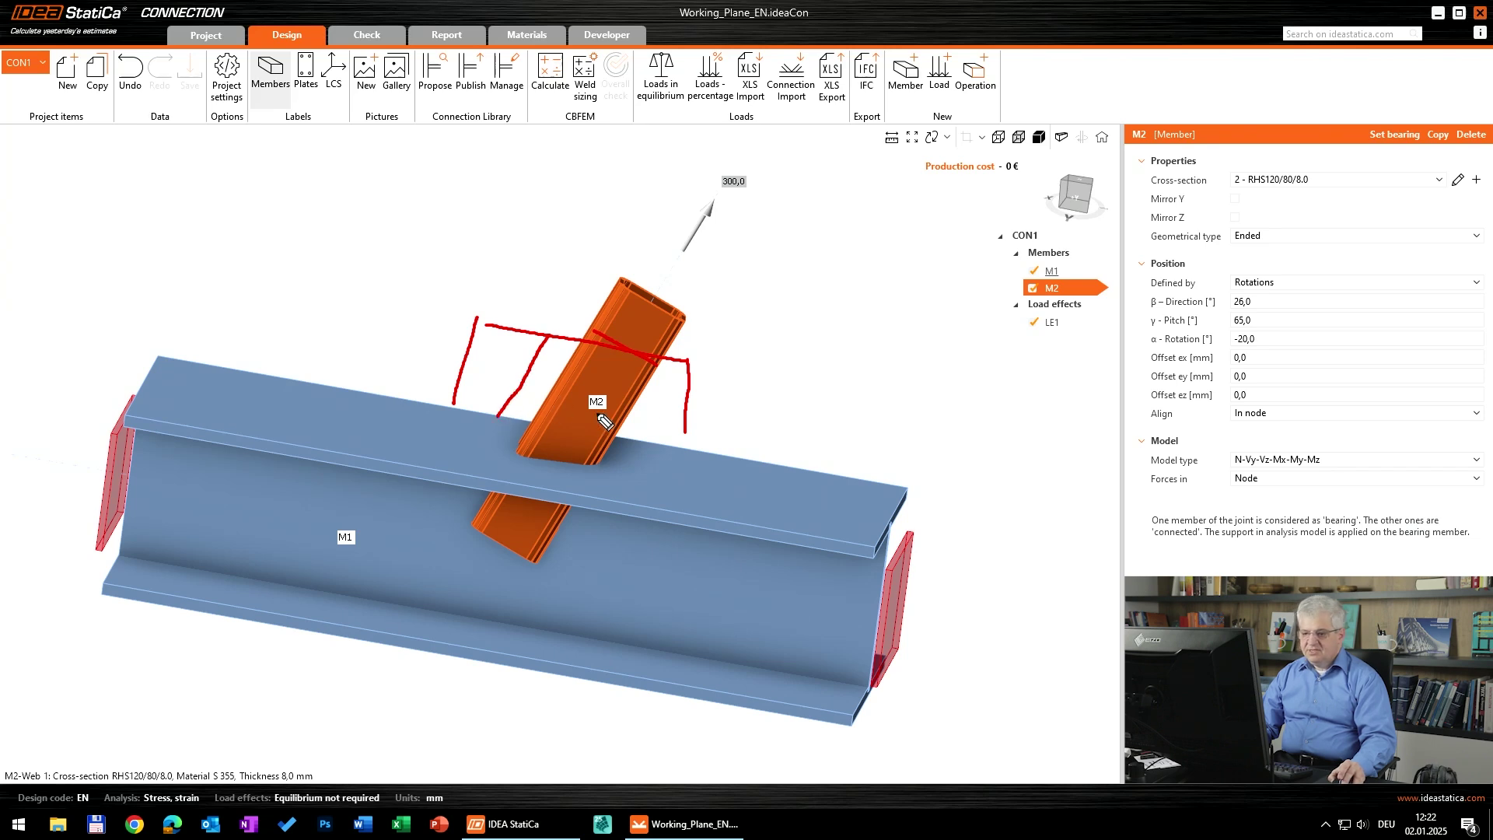
key(e)
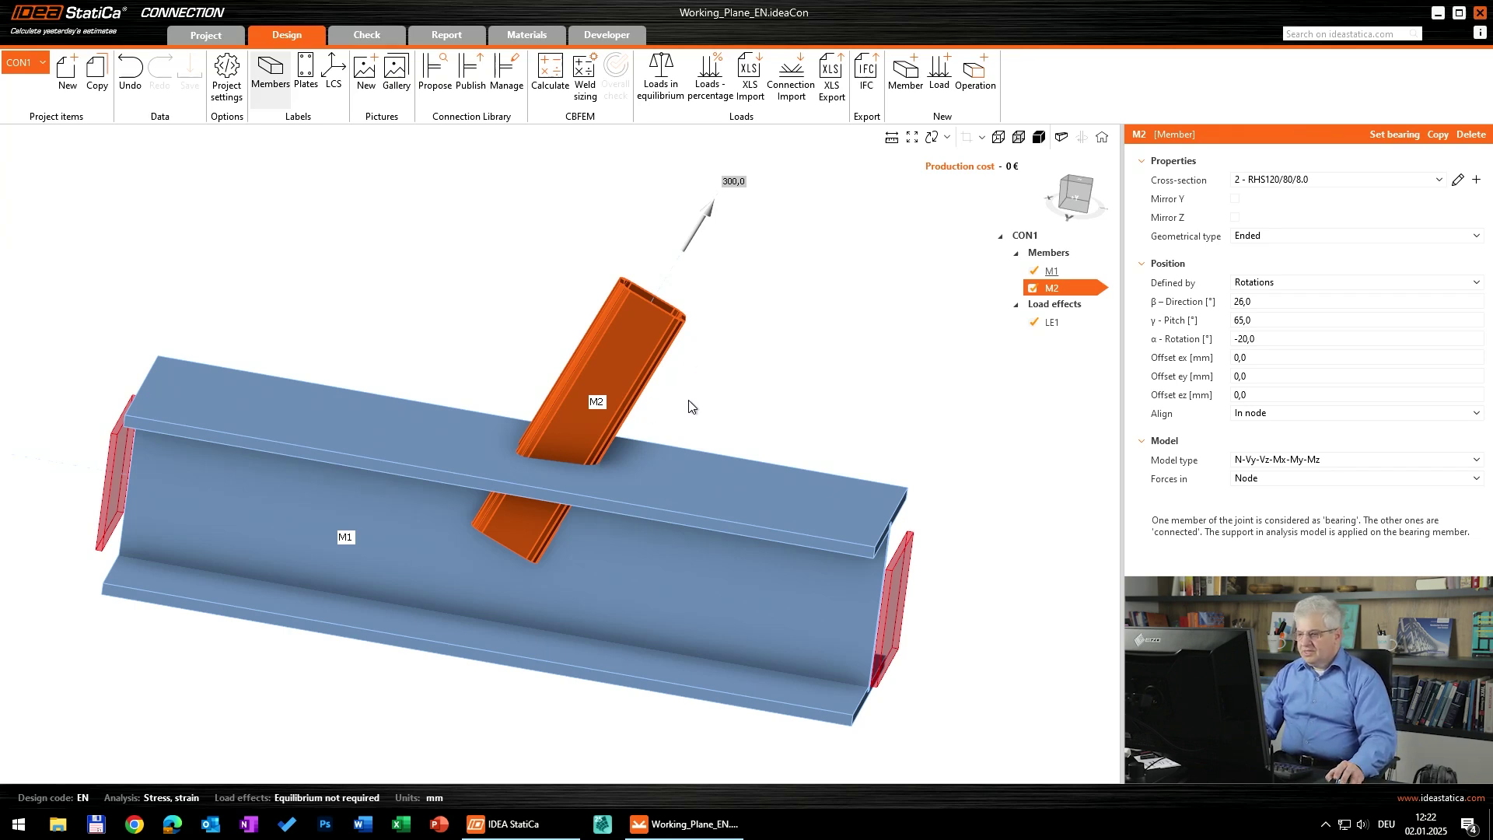
Add a work plane operation with its origin in the local coordinate system of member M2.
click(975, 84)
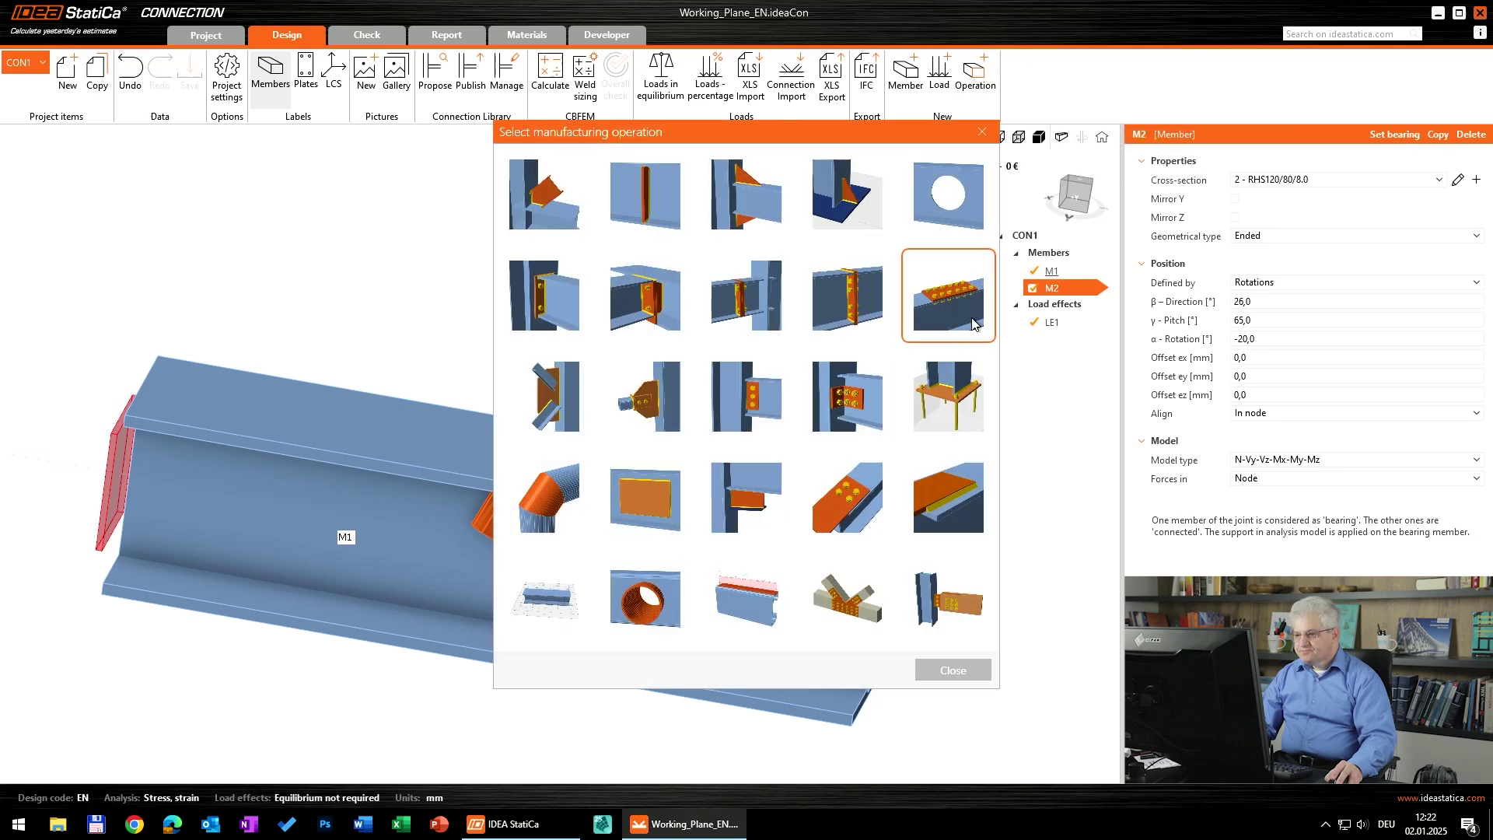
click(540, 595)
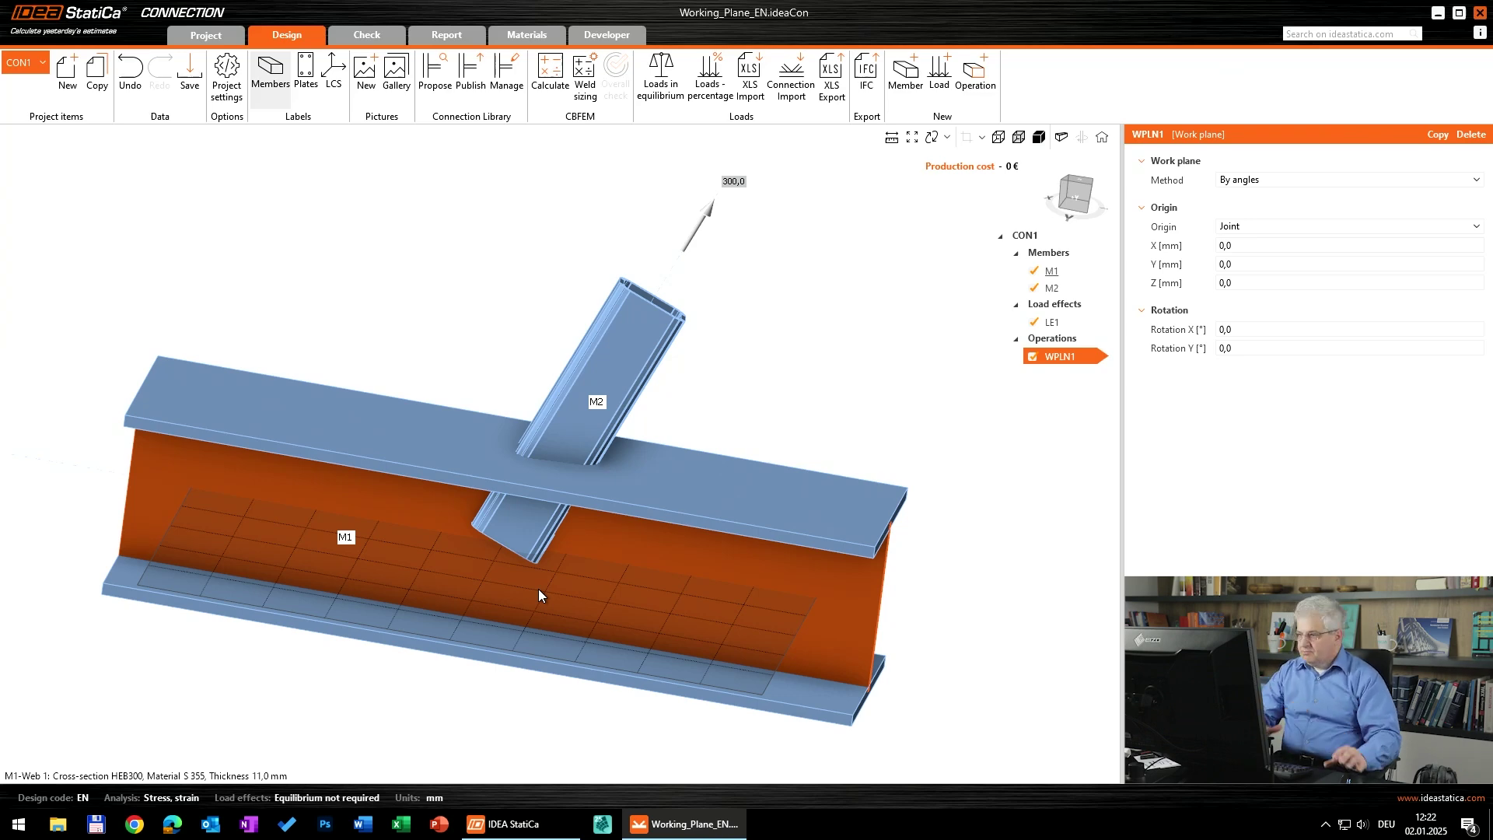
click(1294, 226)
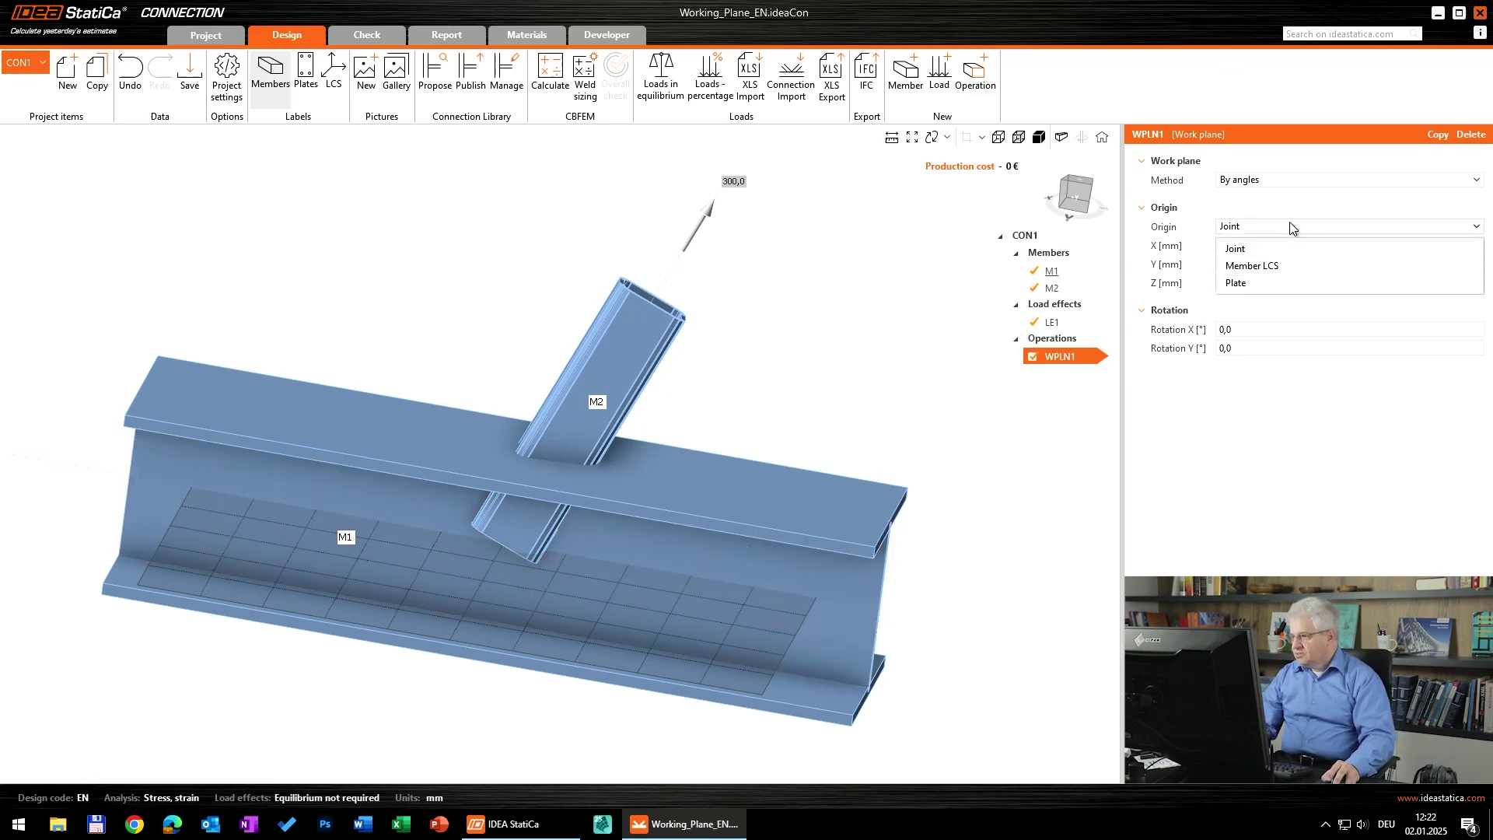
click(1264, 267)
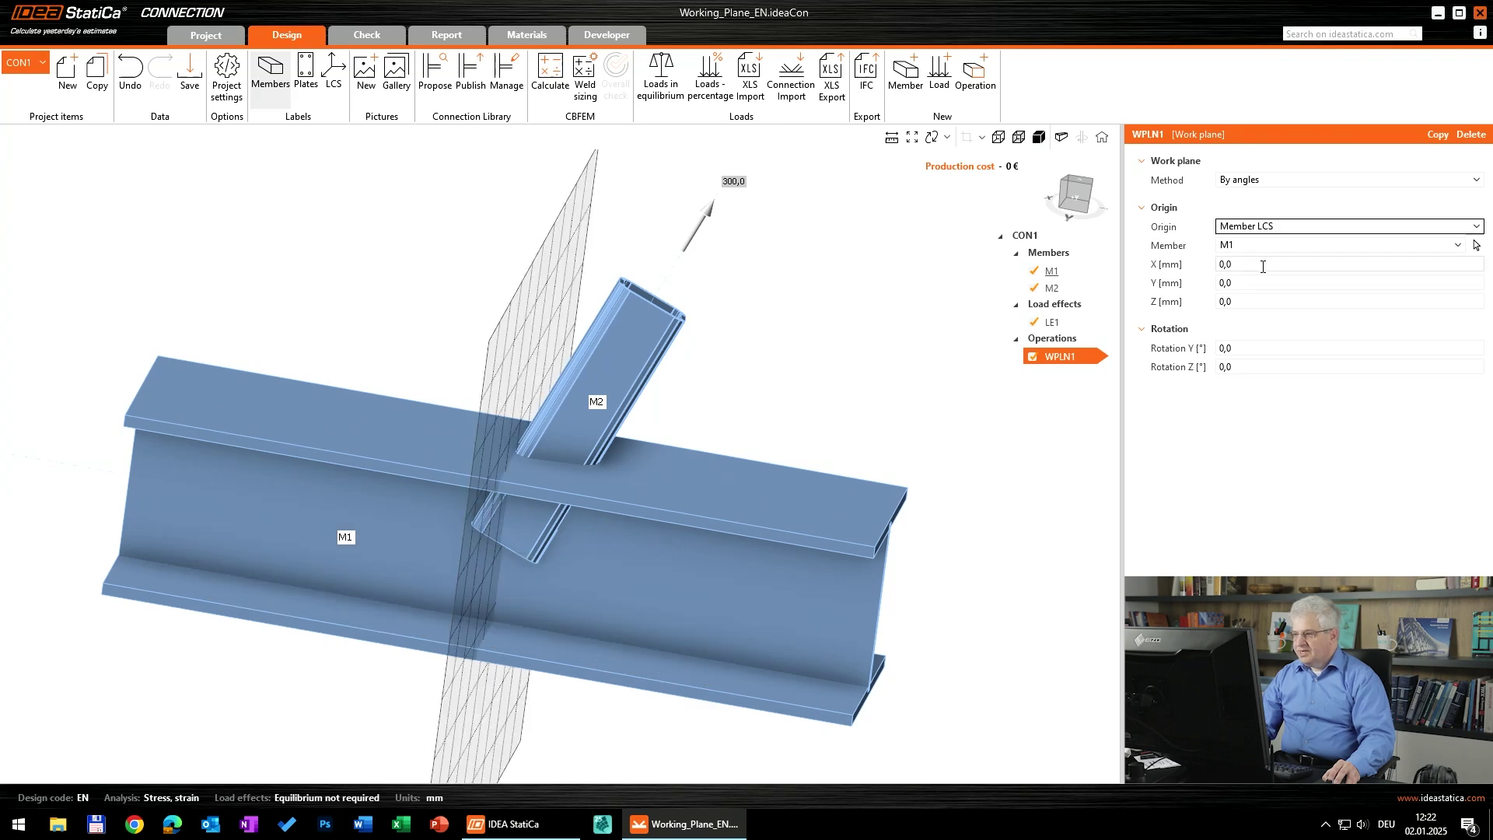
click(1254, 251)
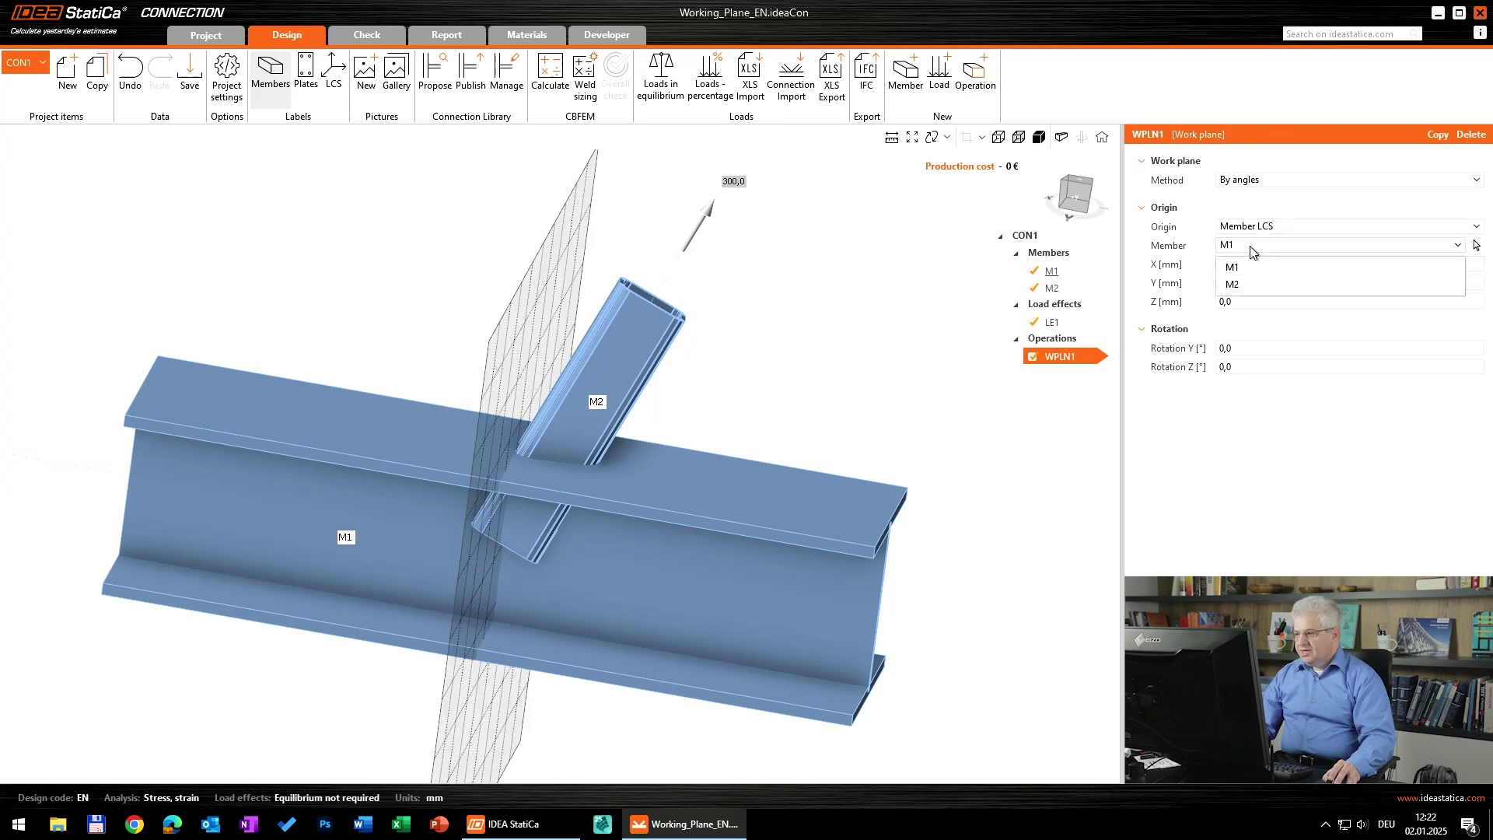
click(1247, 283)
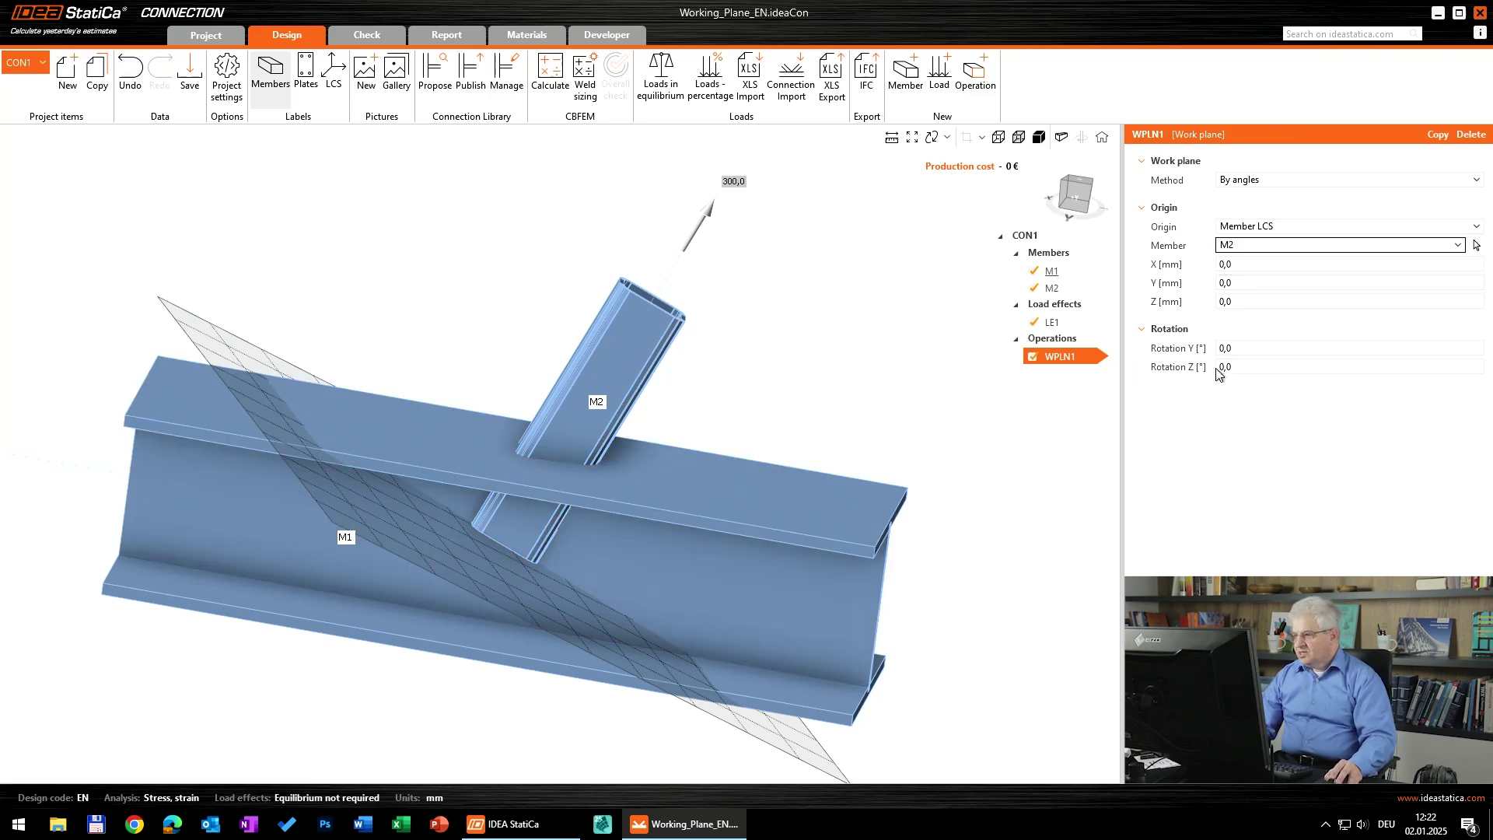
Set the work plane's rotation about Y to 90°.
click(1244, 348)
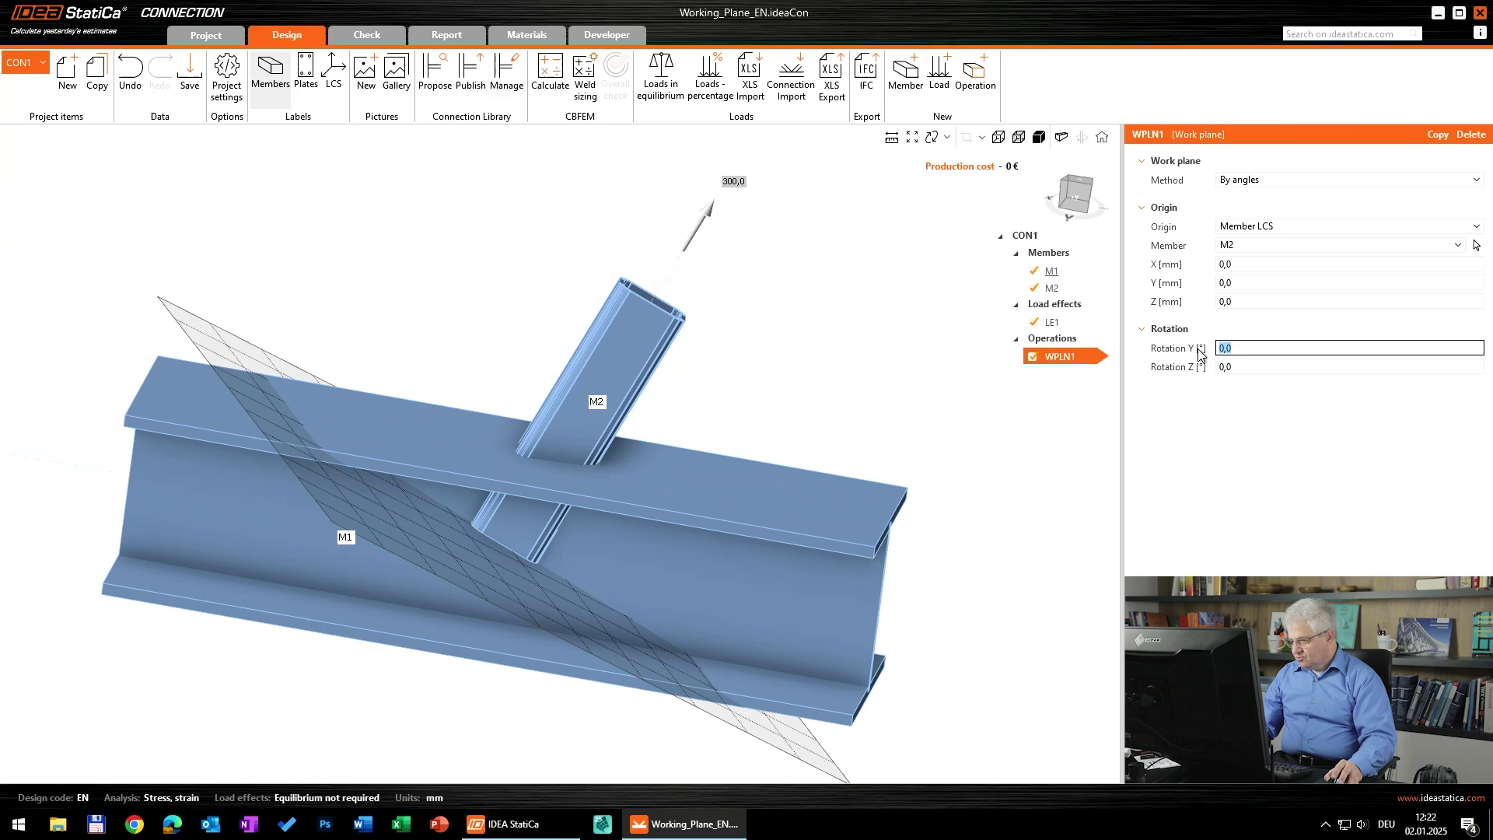
text(90)
key(Tab)
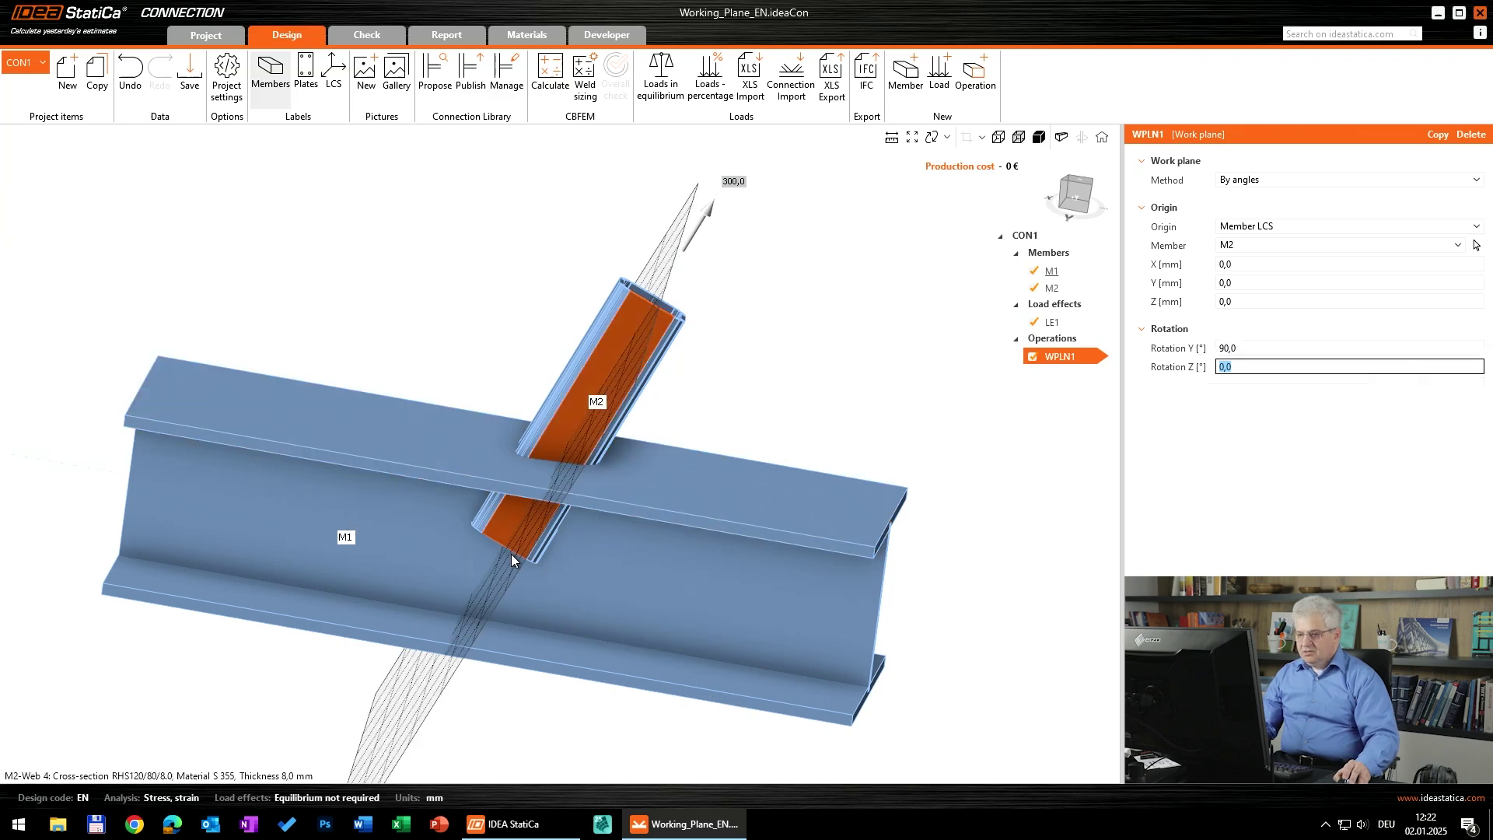
right_drag(509, 550, 532, 517)
Set the work plane origin's Z offset to 100 mm.
click(1239, 303)
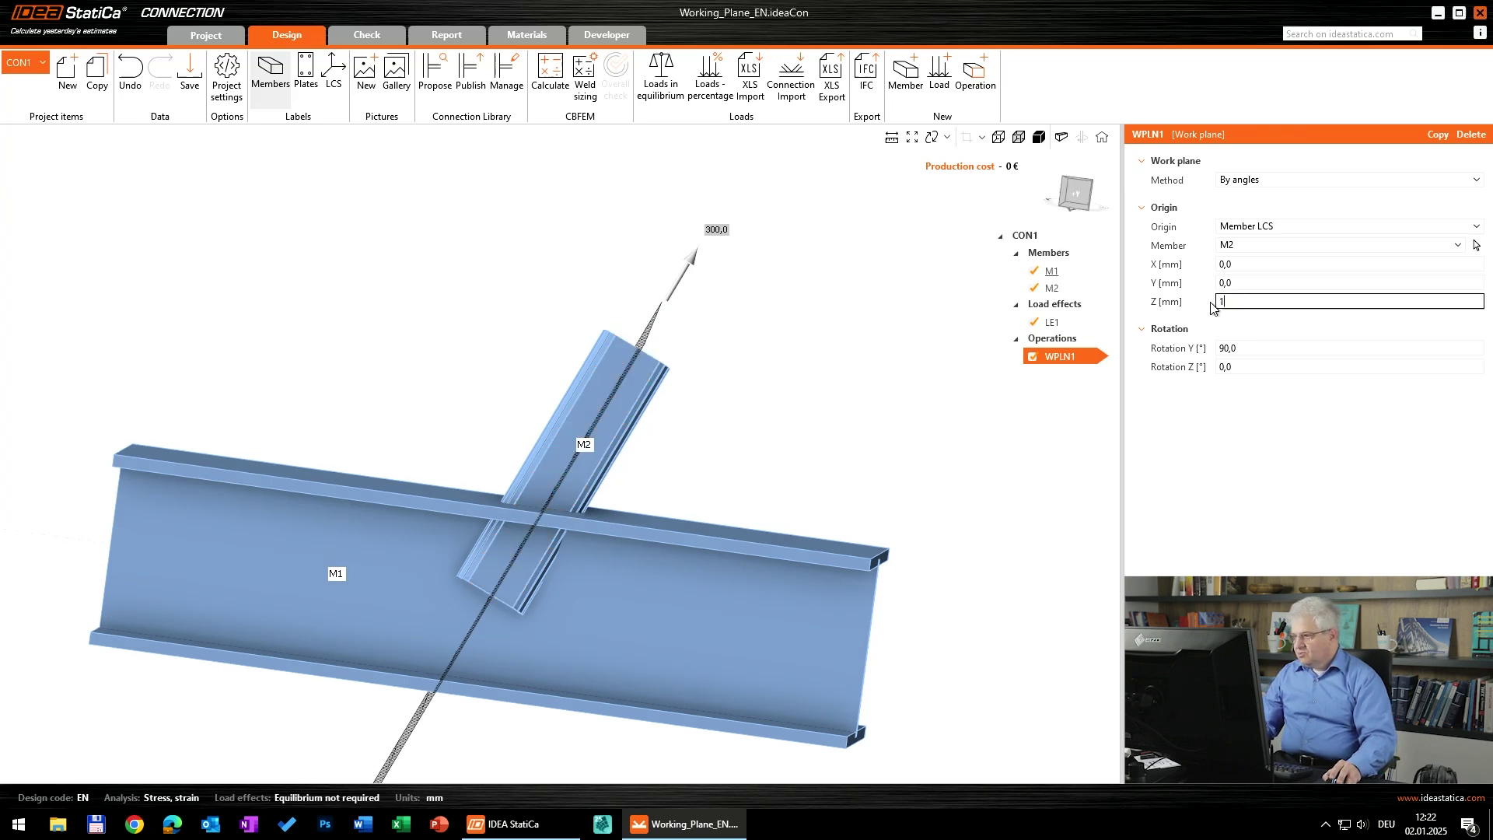
text(100)
key(Tab)
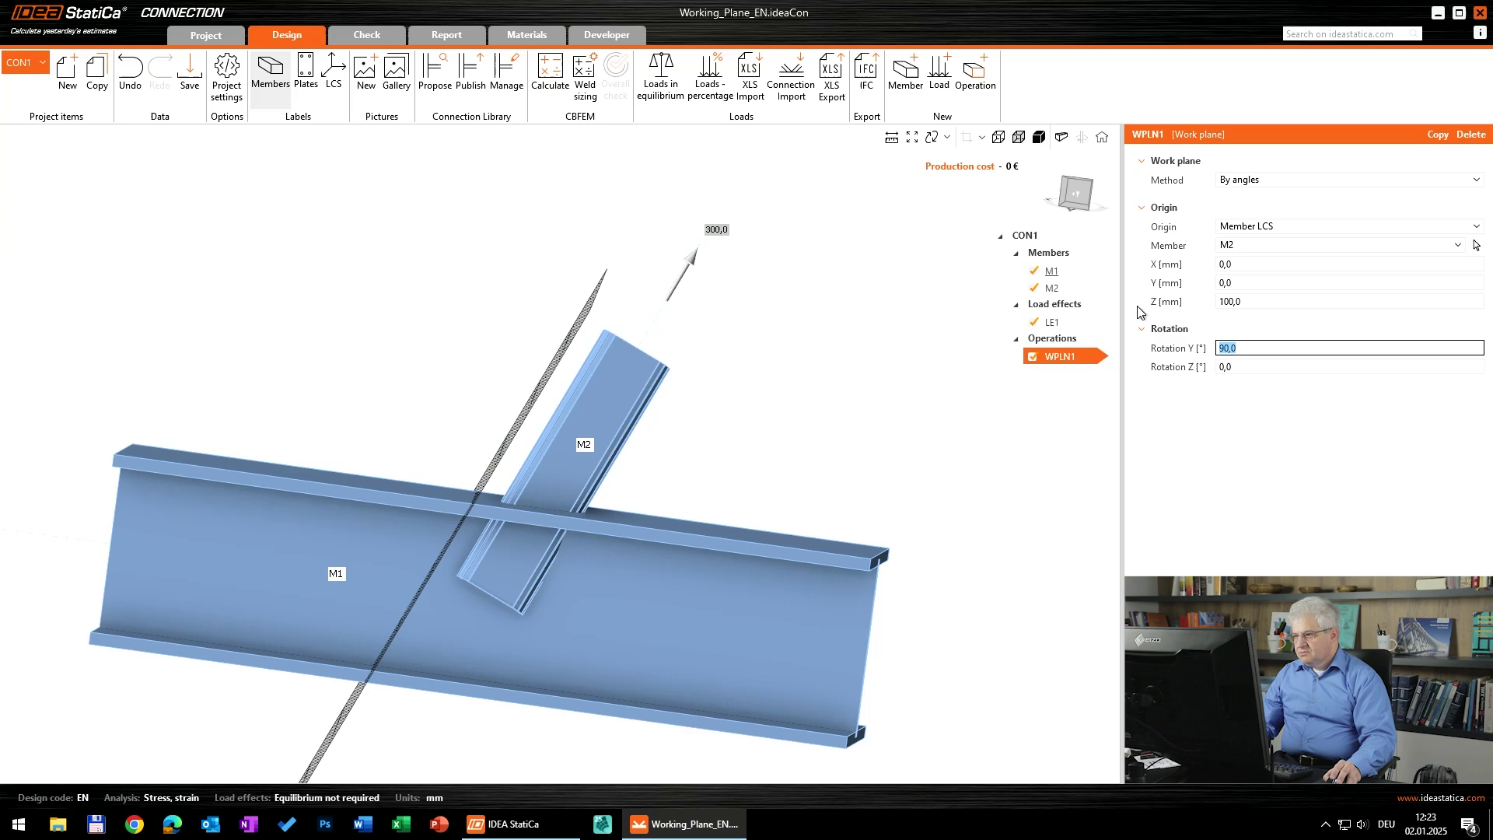
Set the work plane origin's Z offset to 130 mm.
click(1074, 195)
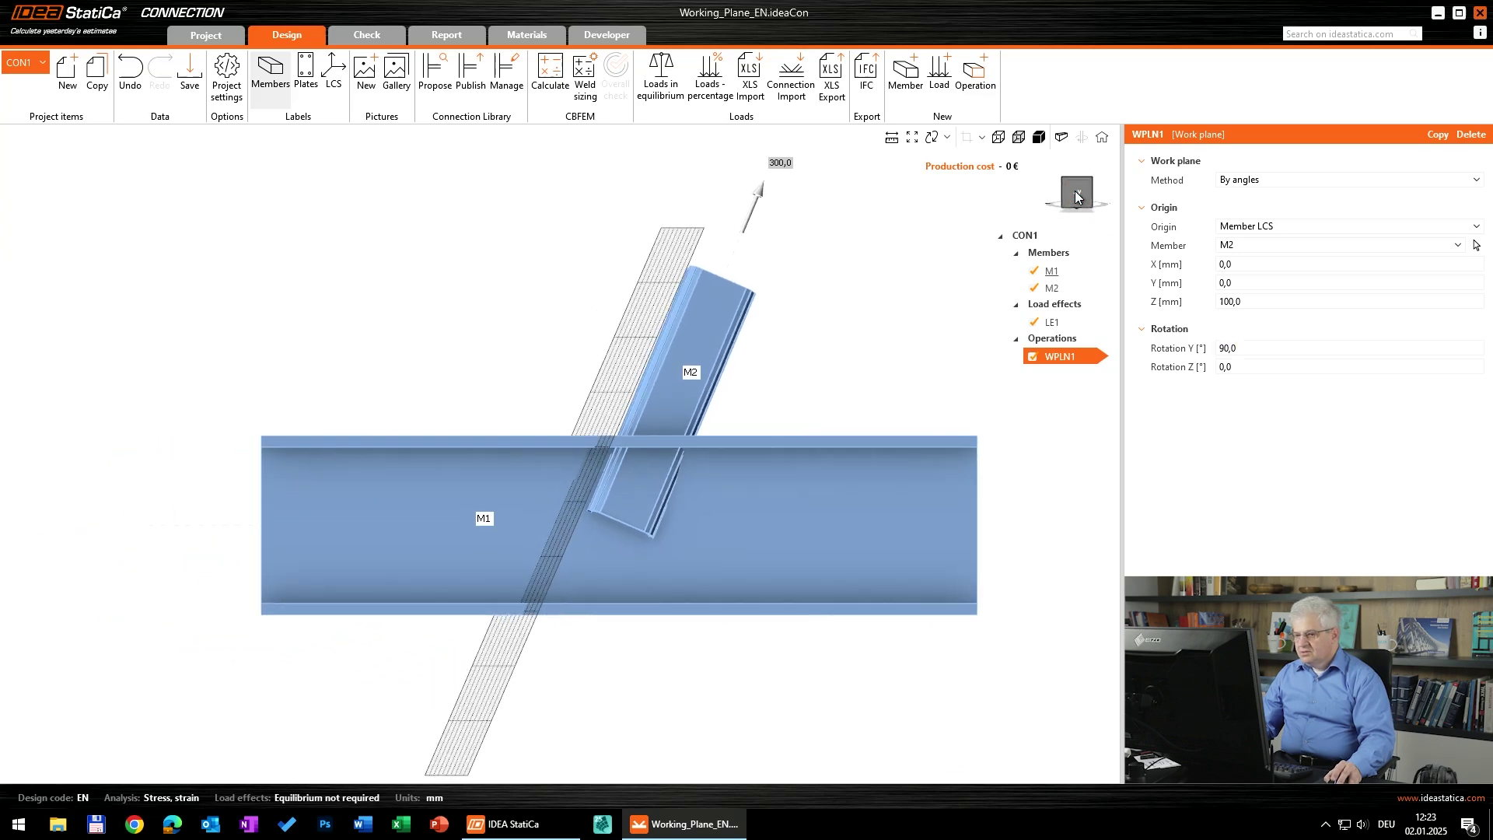
right_drag(720, 439, 698, 432)
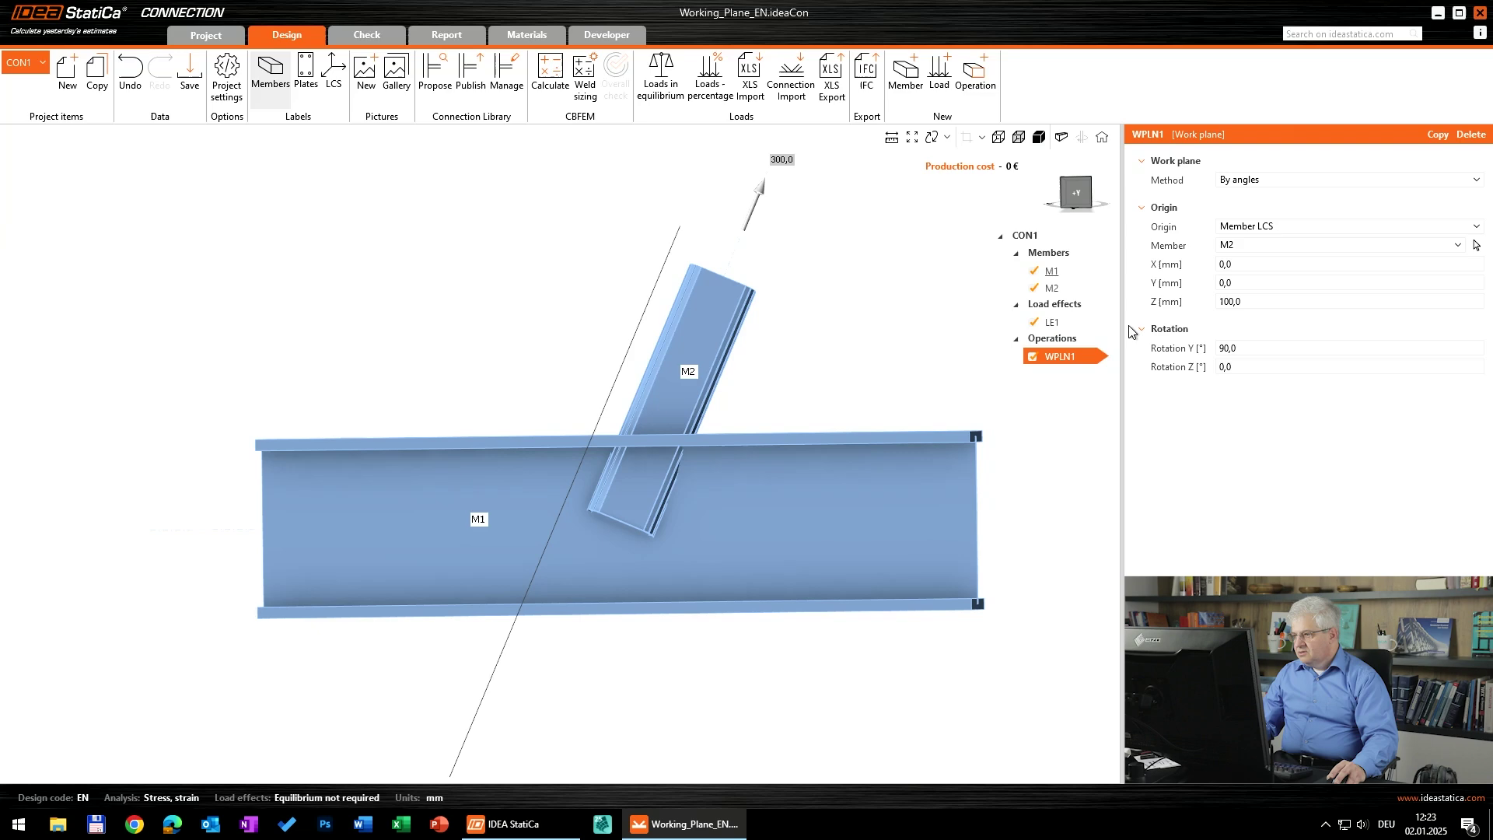
click(1247, 302)
text(130)
key(Tab)
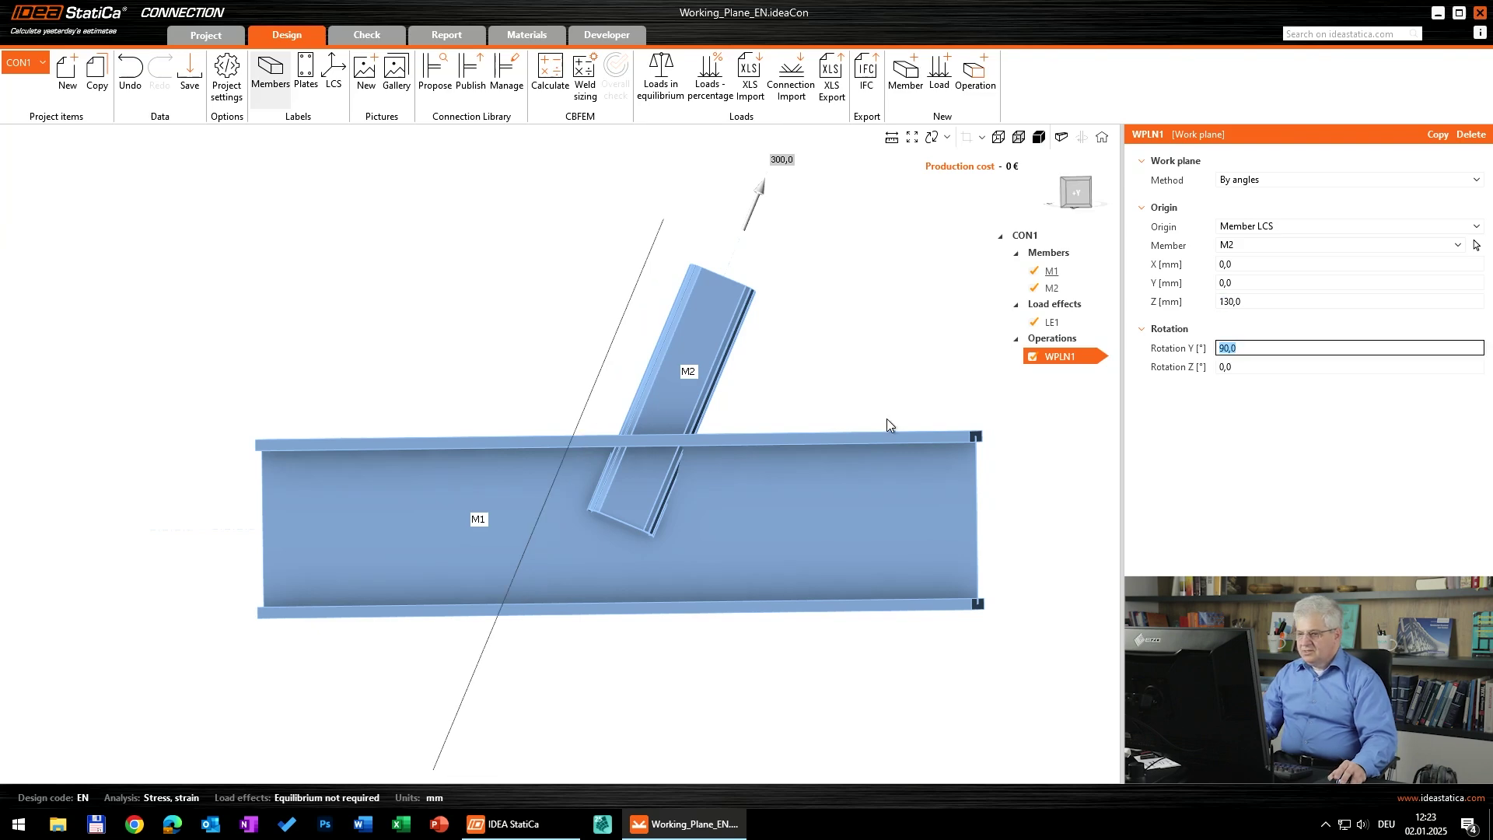
Add a gusset plate operation connecting member M2 to beam M1.
right_drag(890, 423, 863, 444)
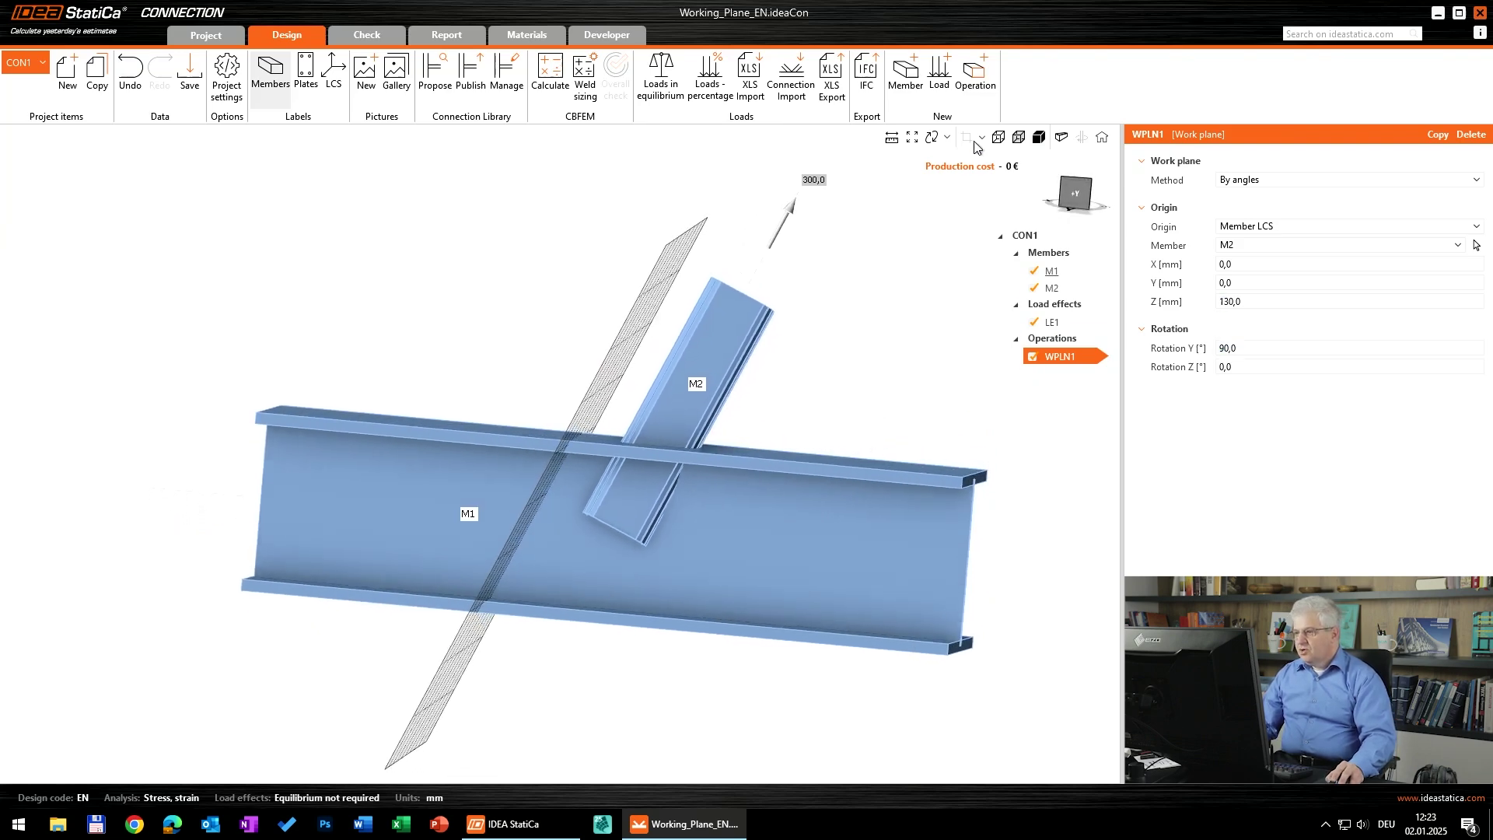
click(975, 74)
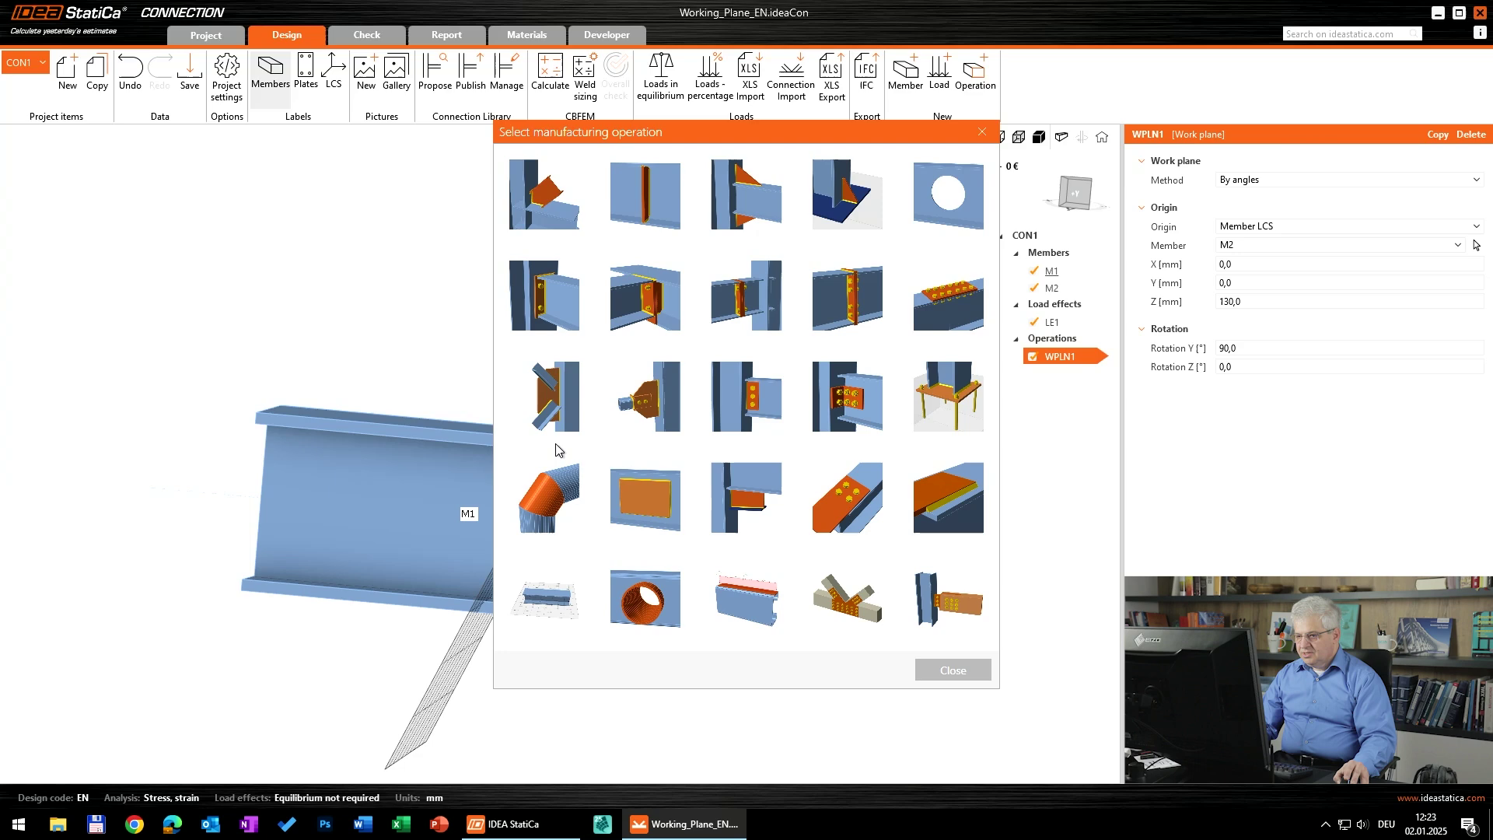
click(549, 418)
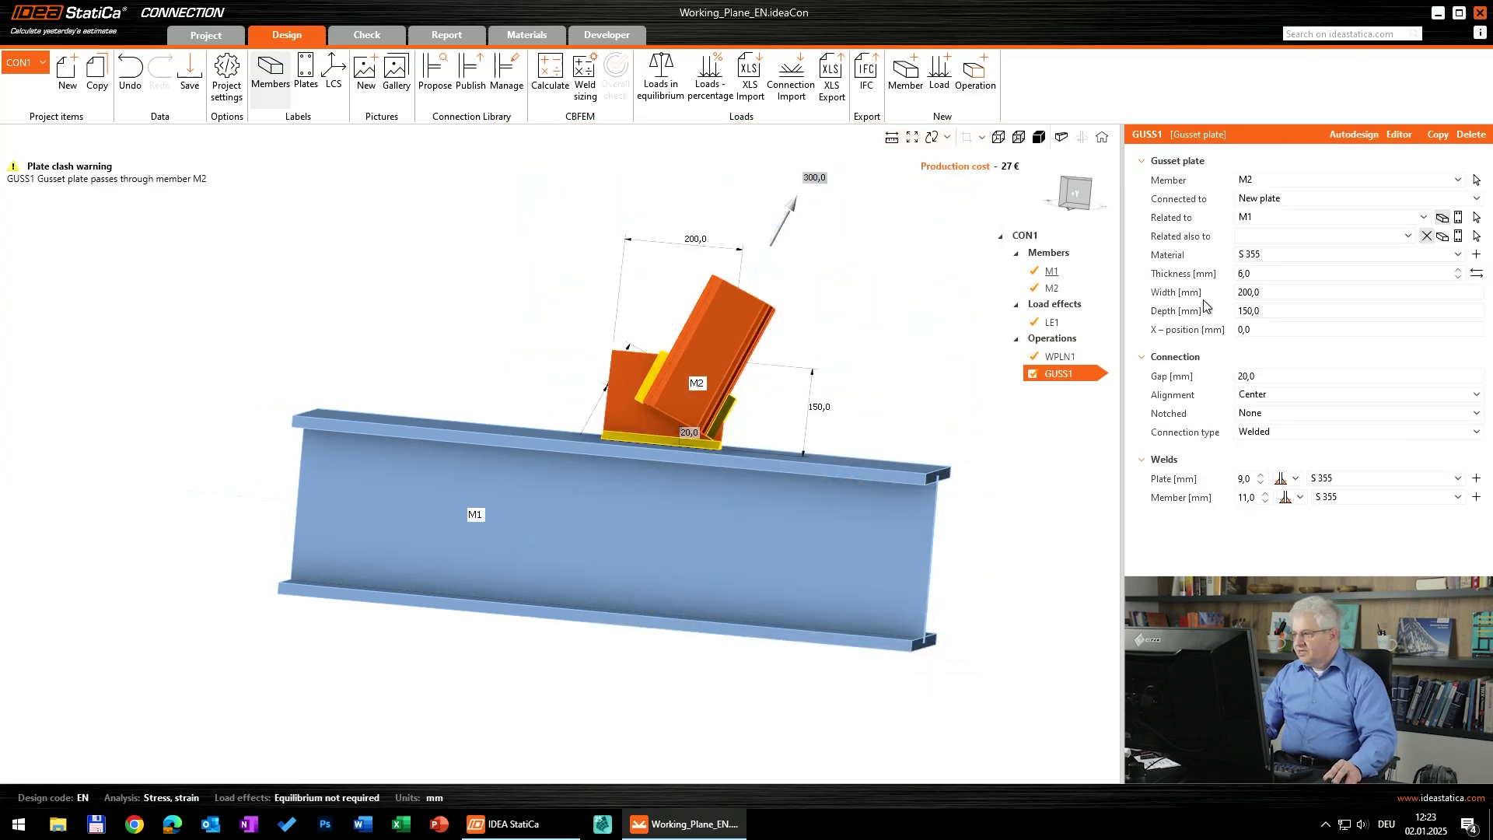
Set the gusset plate's thickness to 8 mm, width to 400 mm and depth to 300 mm.
click(1256, 274)
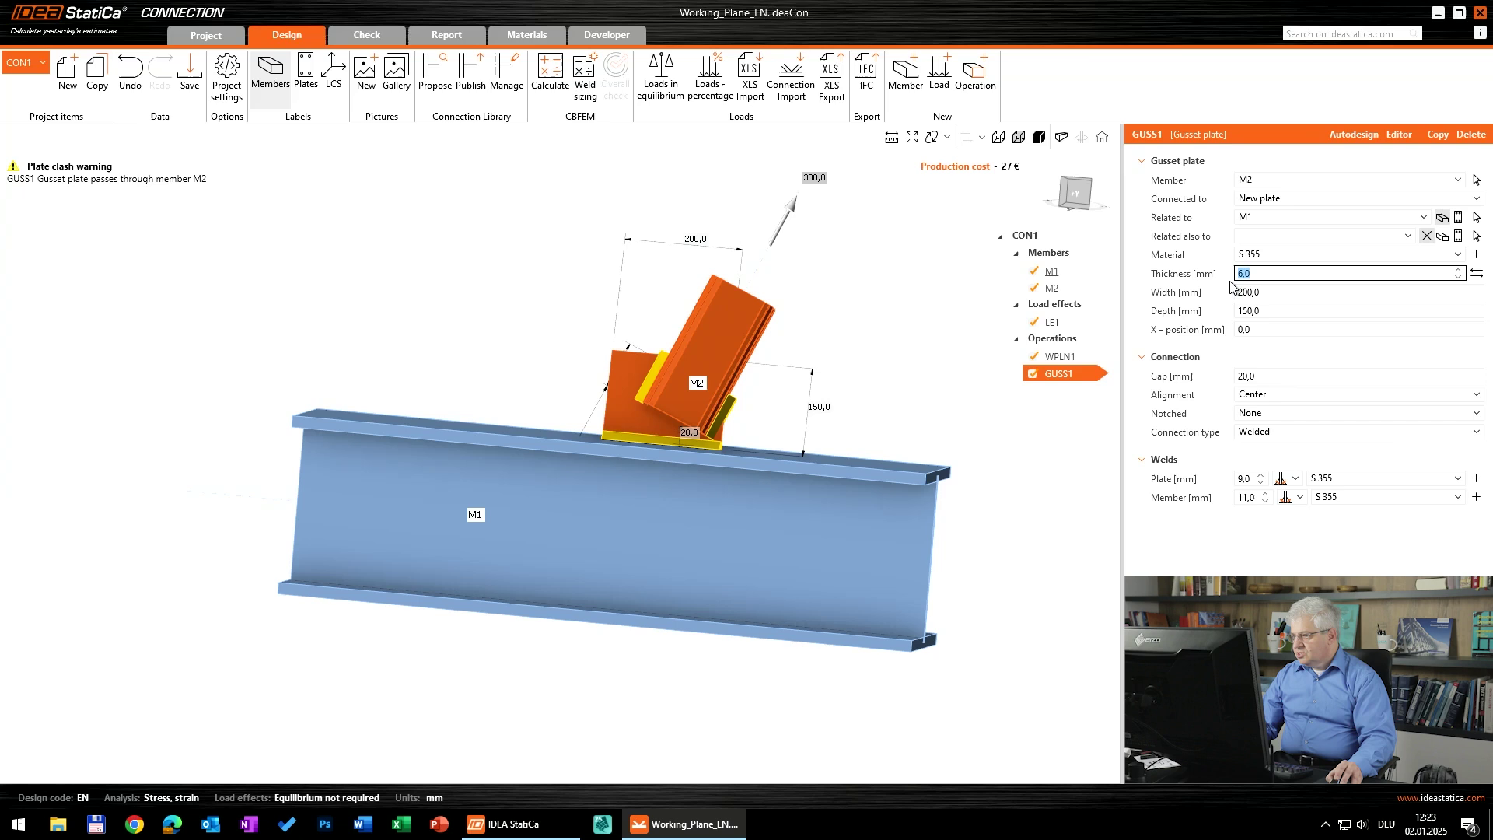
text(8)
key(Tab)
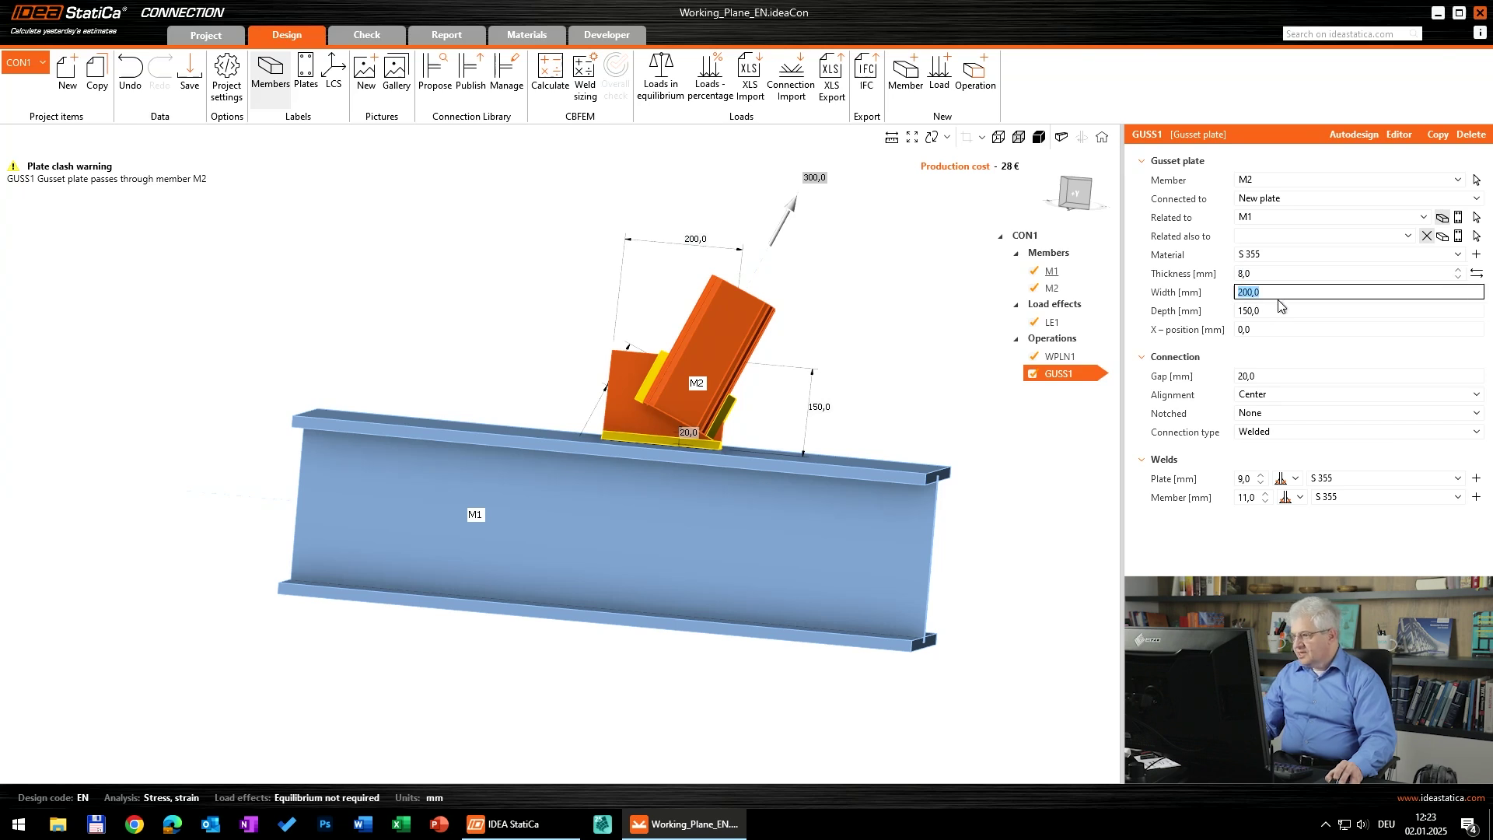
text(400)
key(Tab)
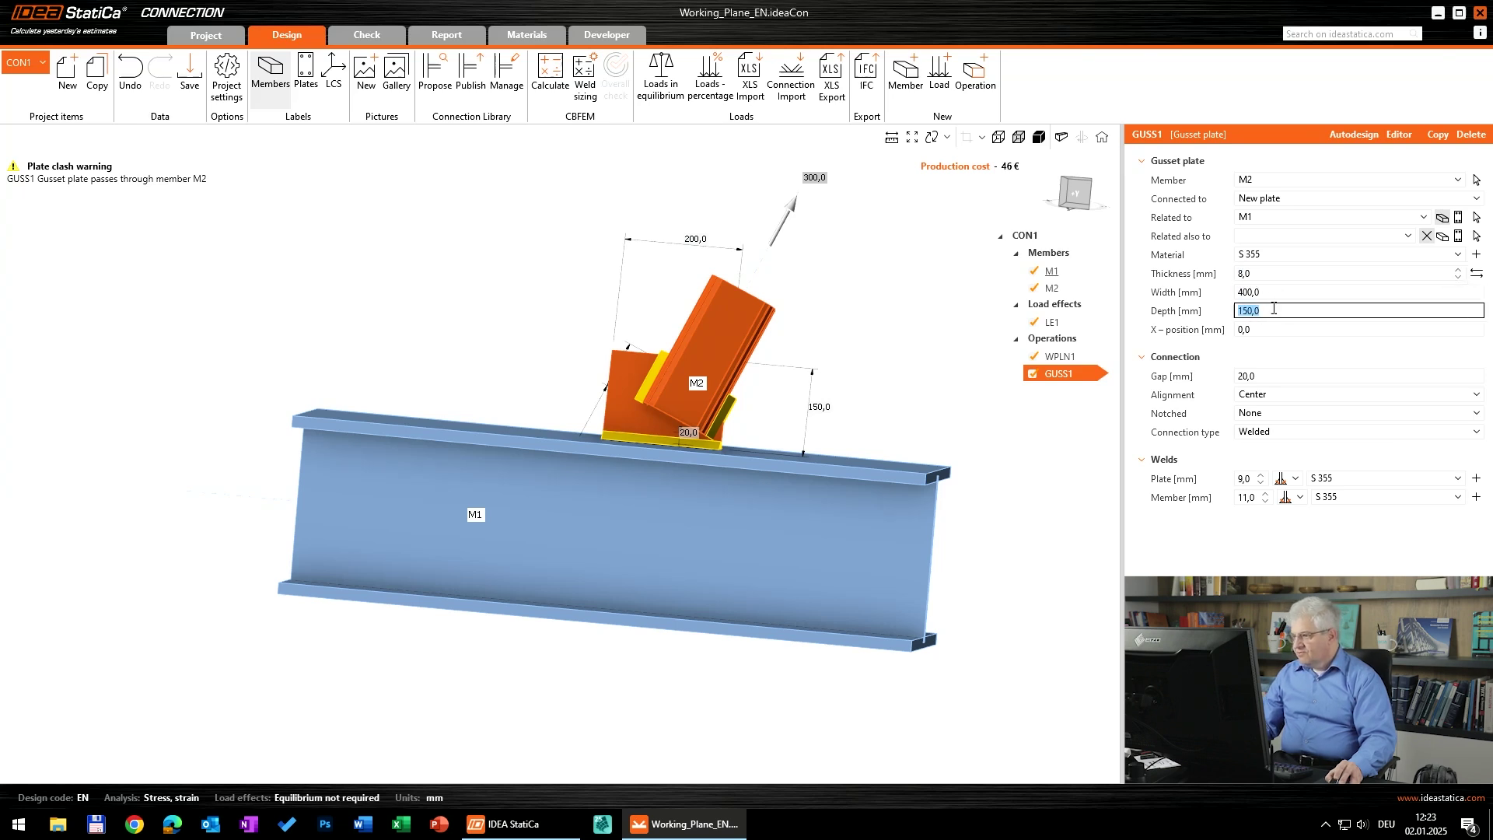
text(300)
key(Tab)
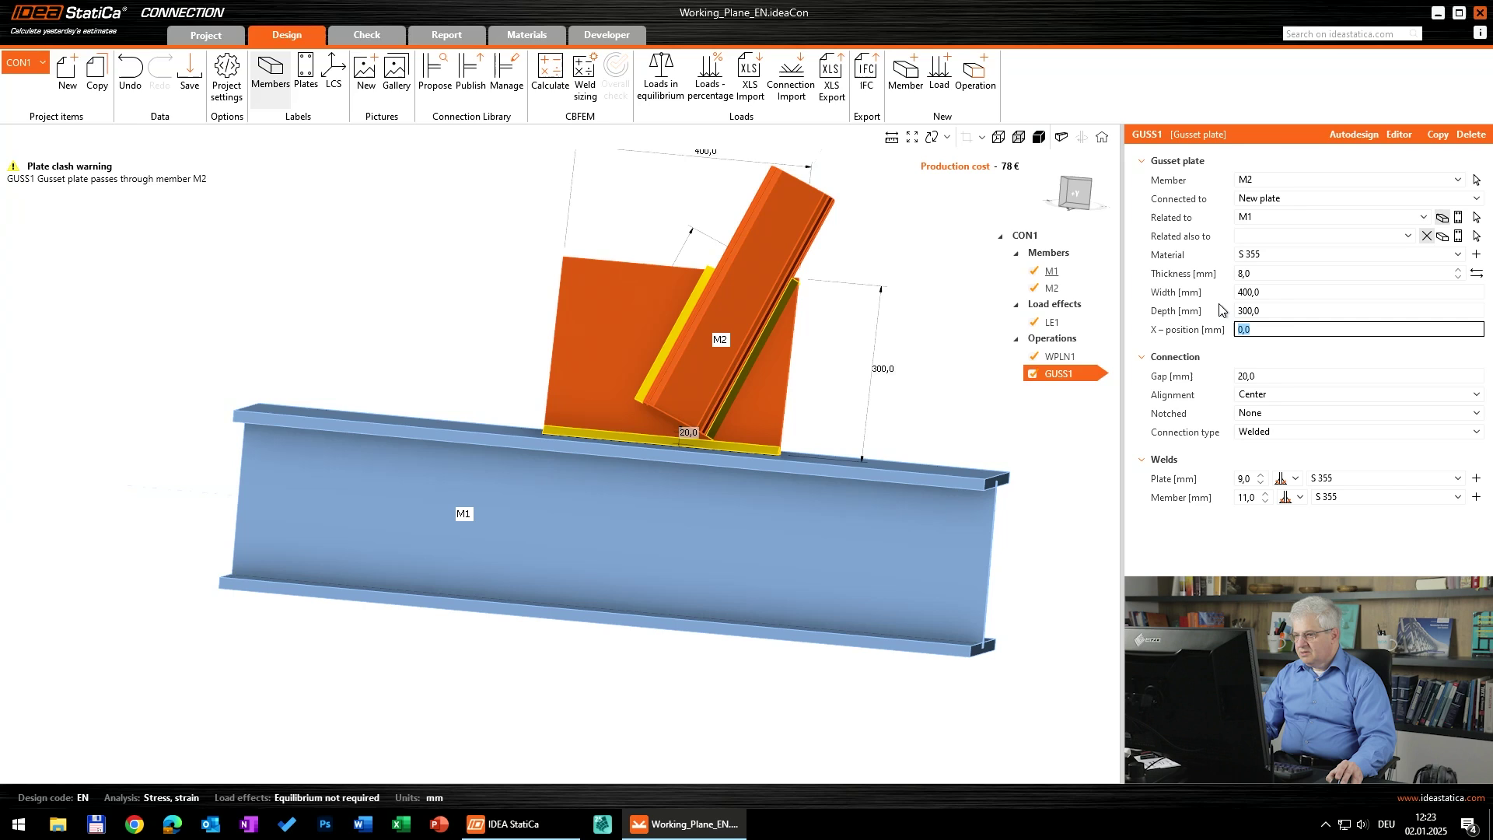
Set the gusset connection's notching to Member so that M2 is notched for the plate.
click(1263, 430)
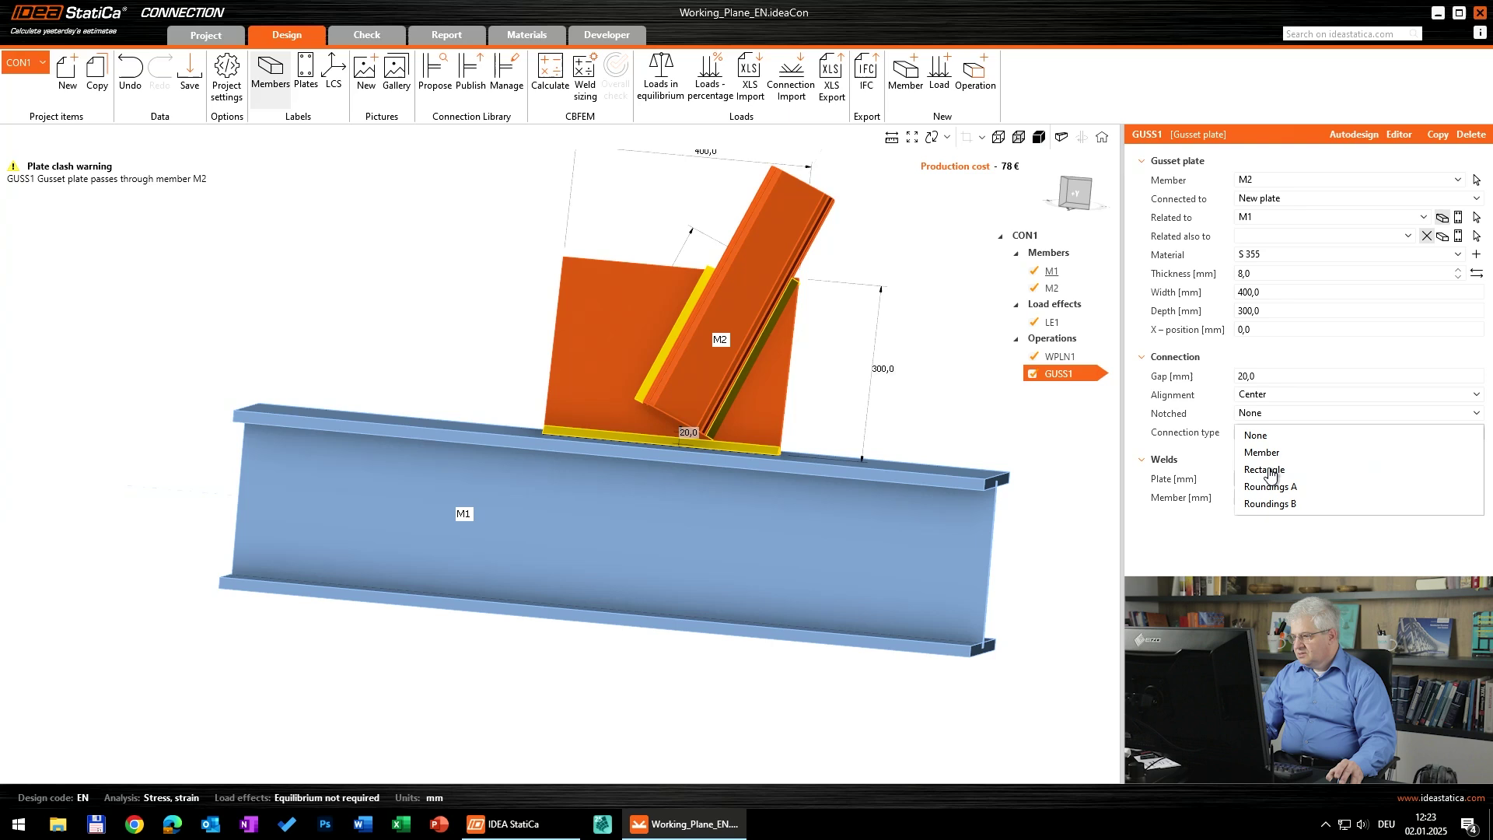
click(1266, 454)
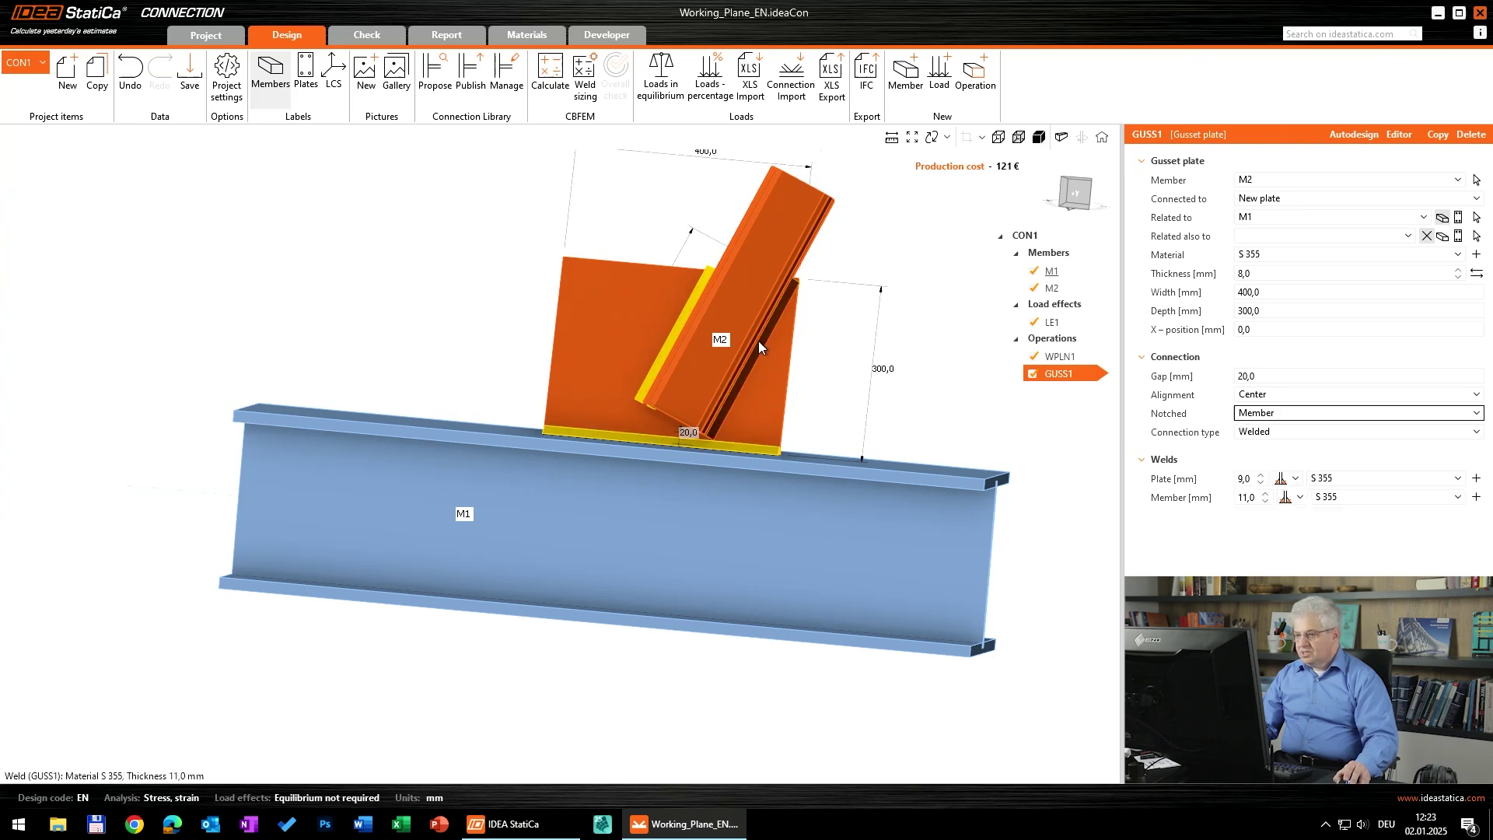
right_drag(760, 347, 711, 377)
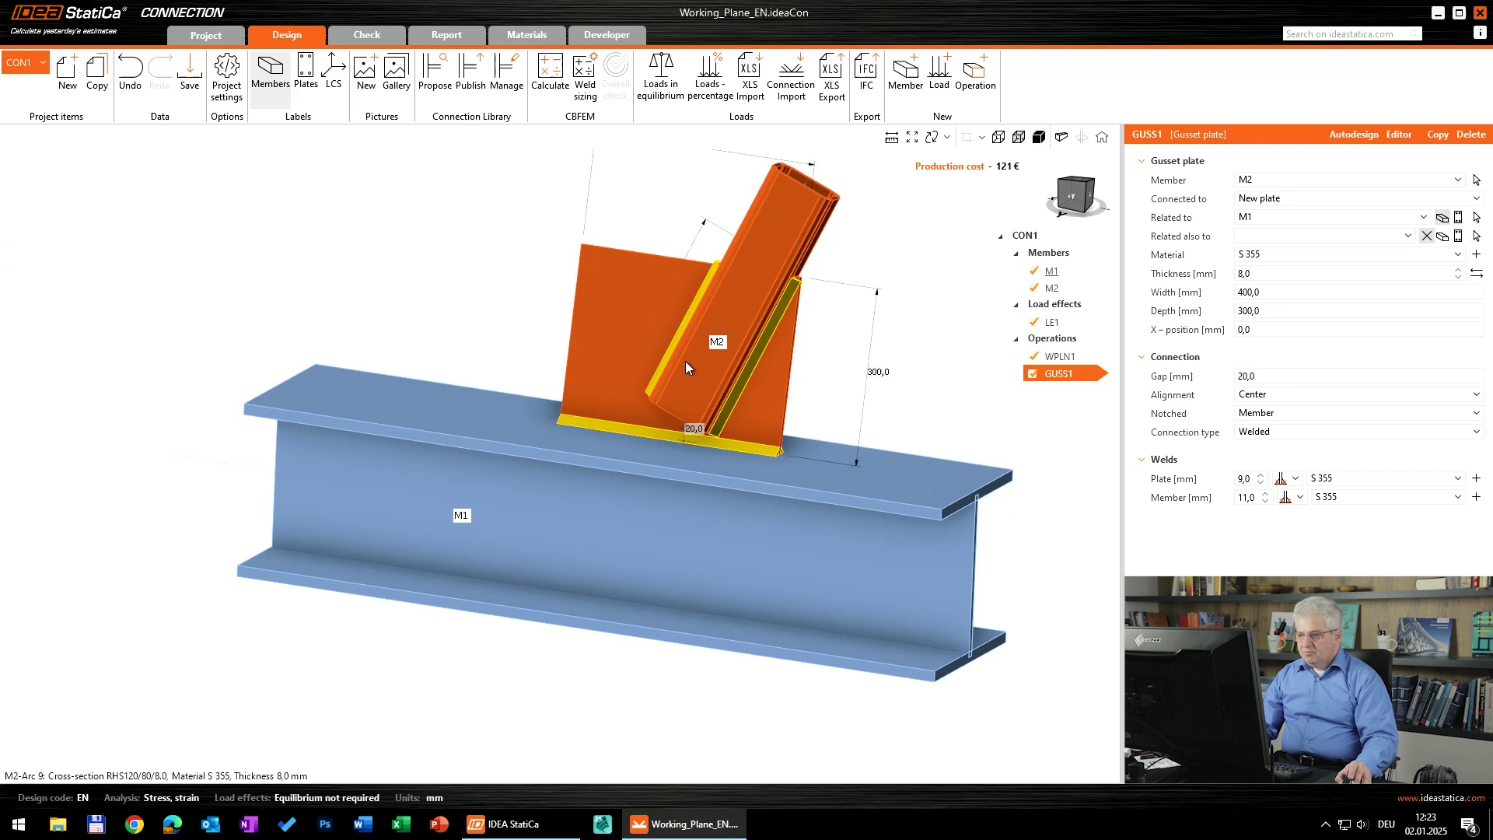
middle_drag(693, 356, 704, 374)
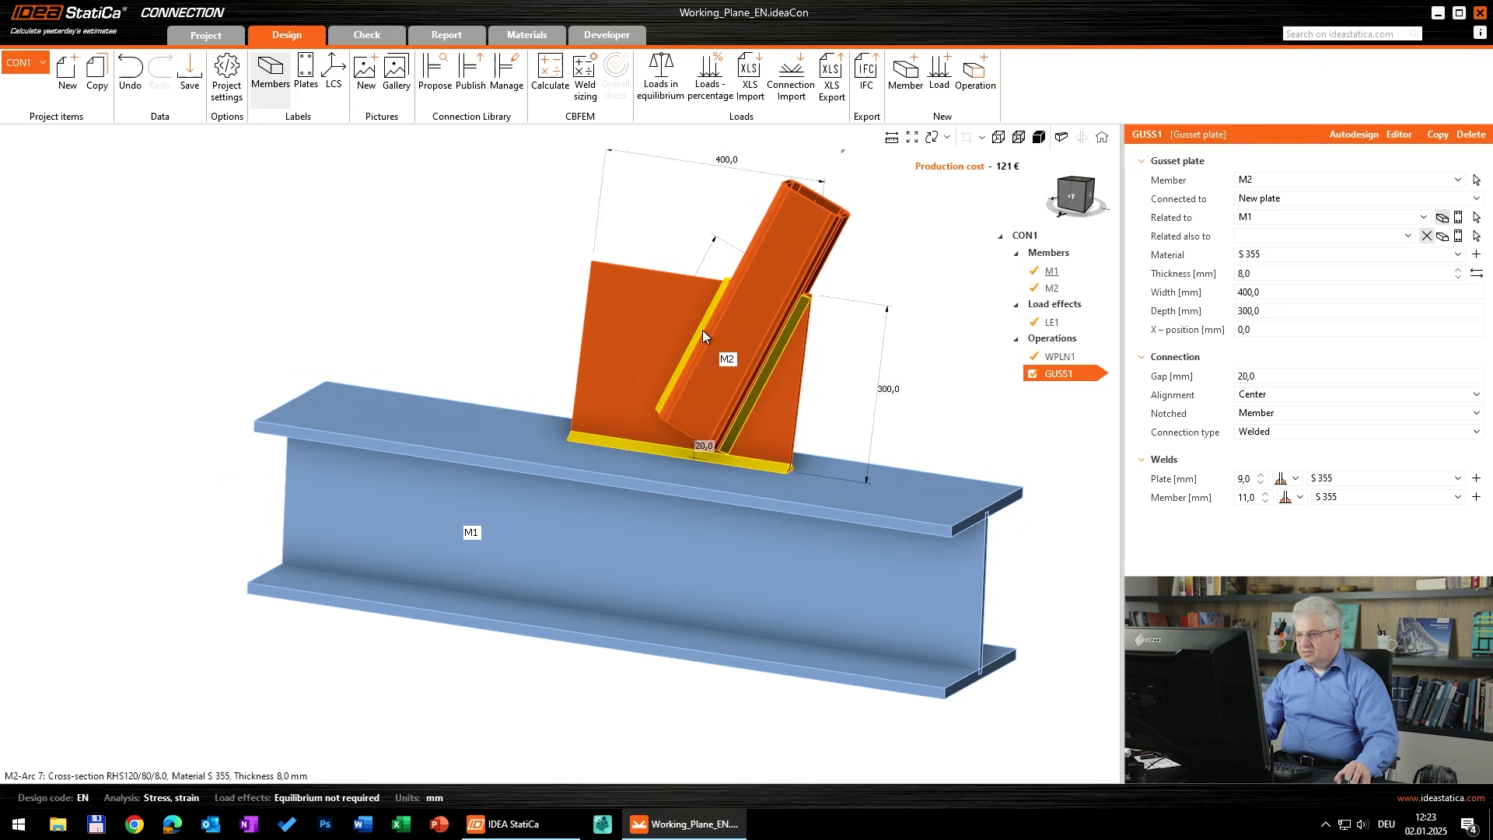
drag(698, 284, 596, 438)
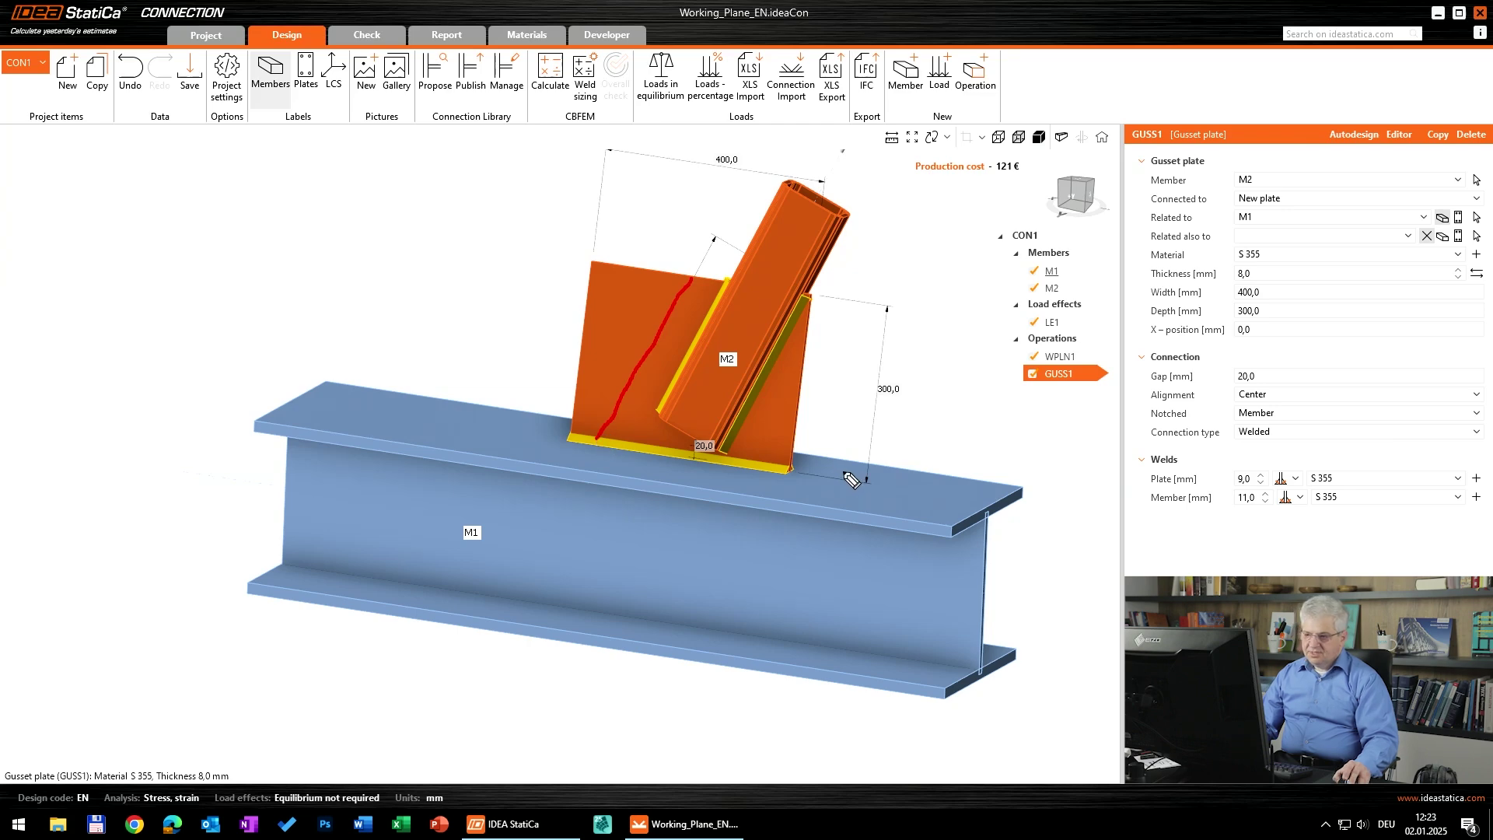
key(e)
key(Escape)
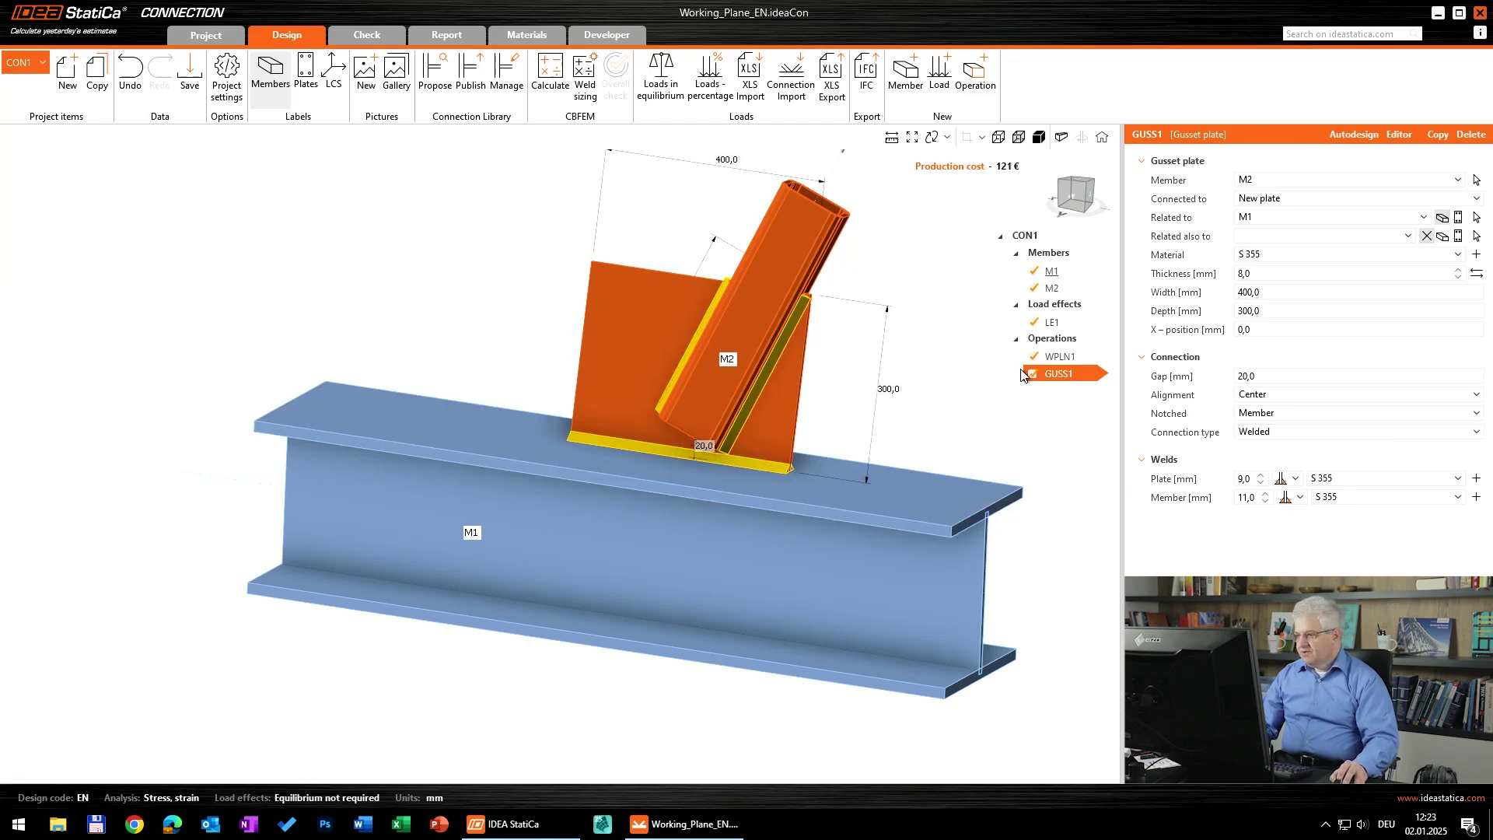
Add a plate cut operation that trims gusset plate GUSS1 by work plane WPLN1.
click(1057, 357)
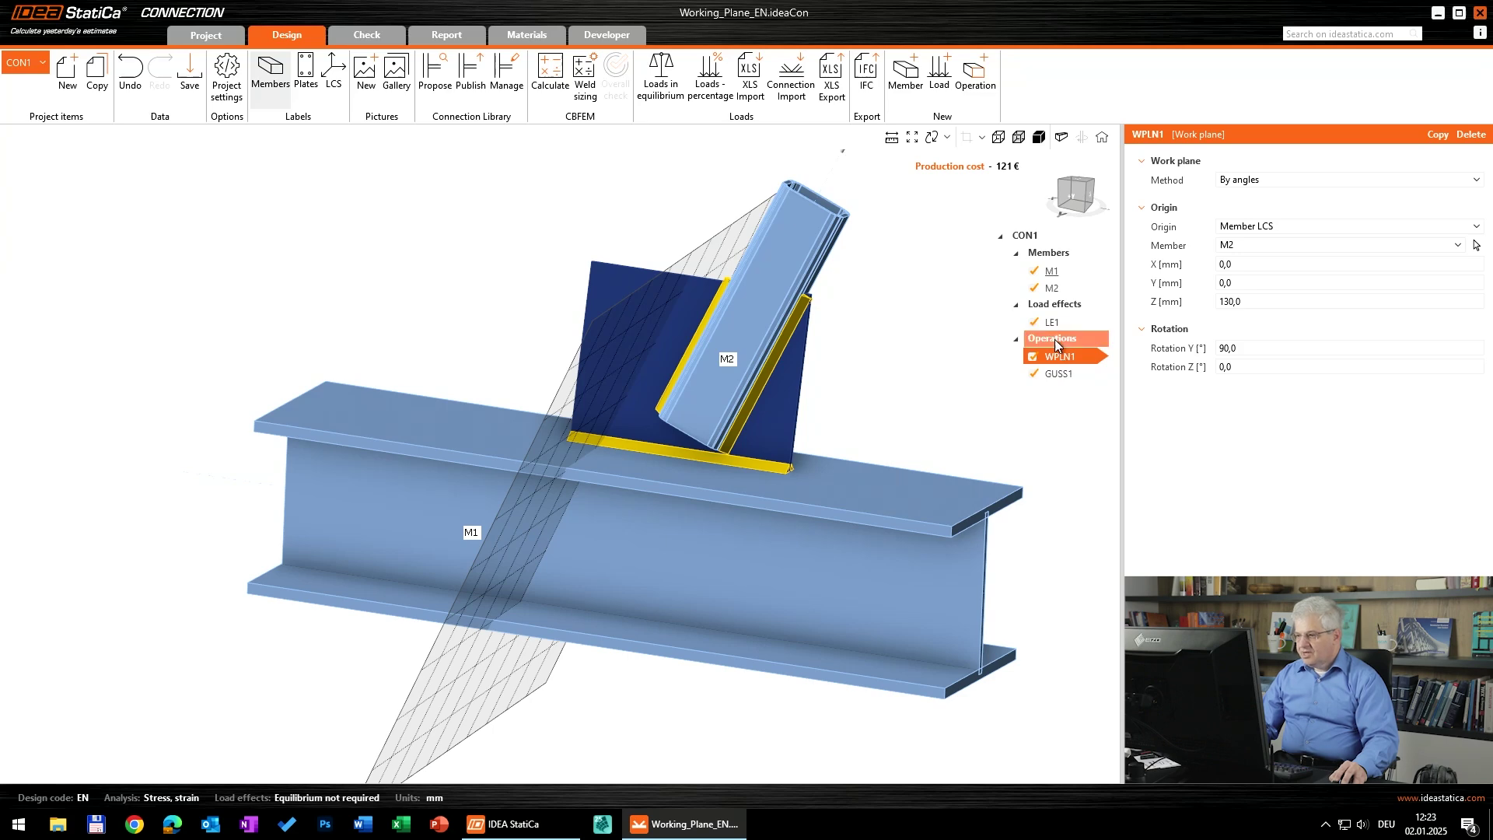
right_click(1055, 344)
click(1070, 354)
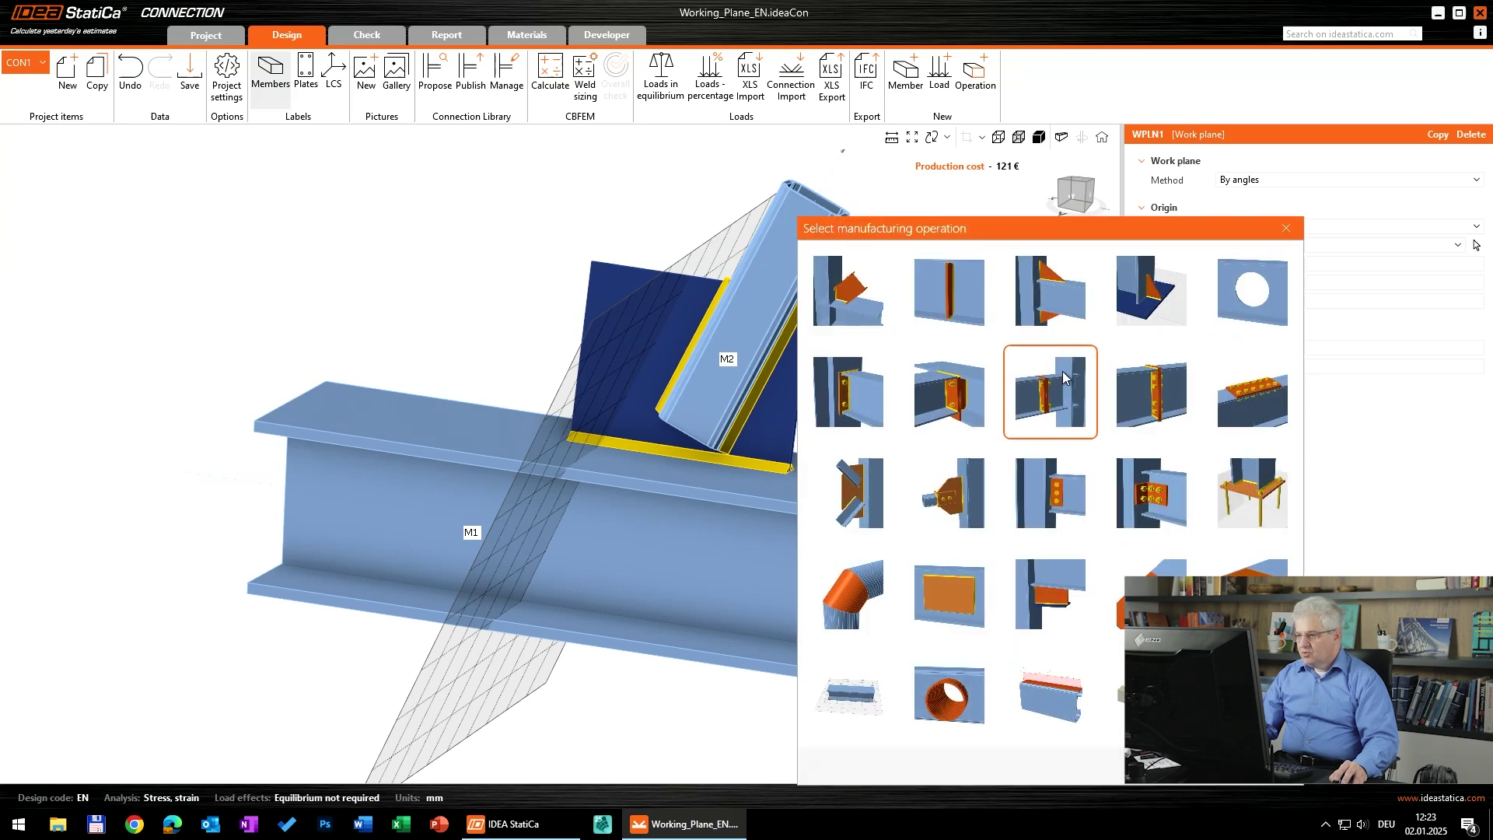
click(1062, 598)
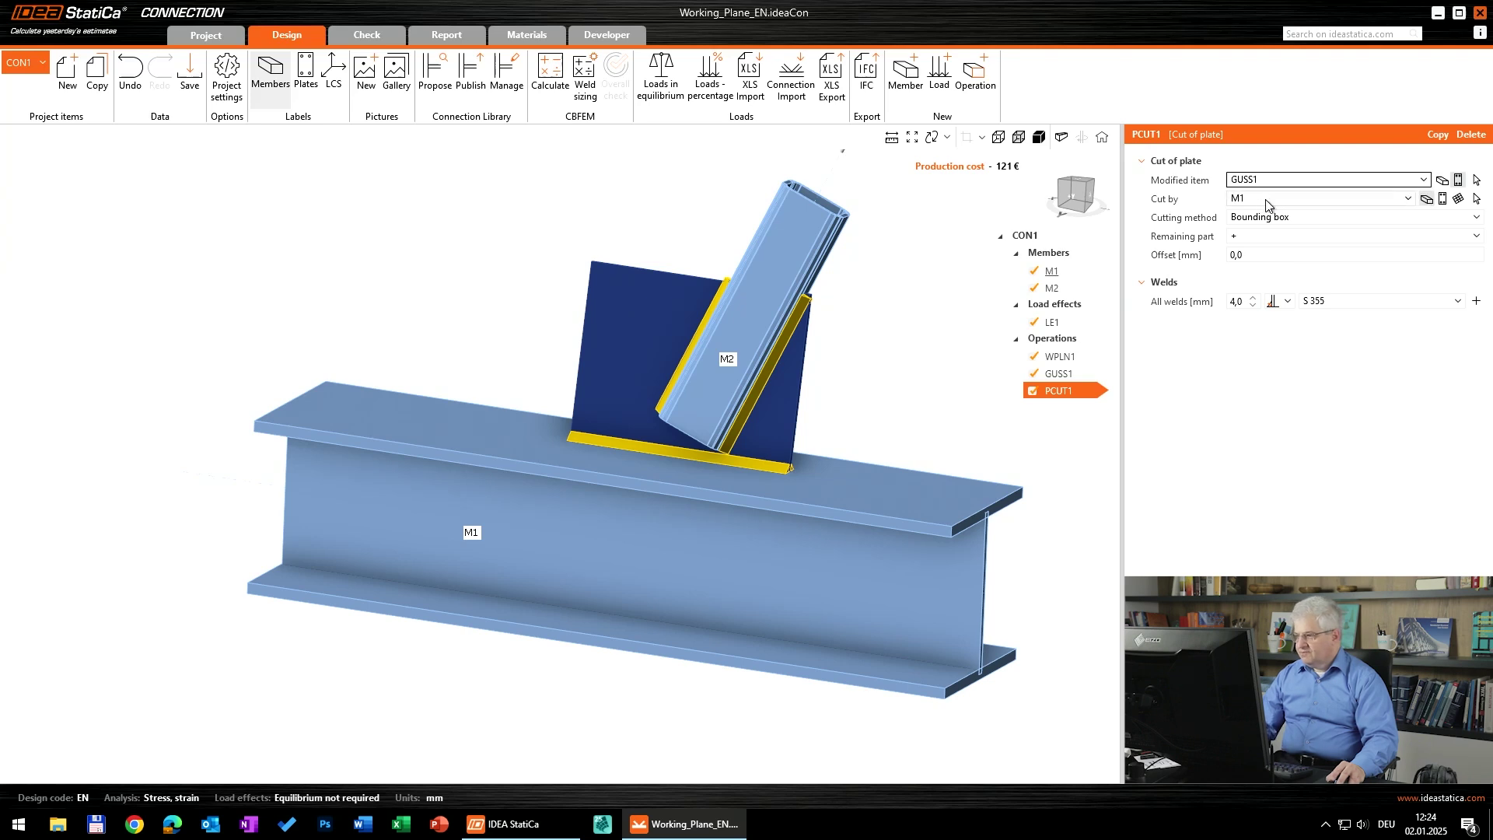
click(1458, 199)
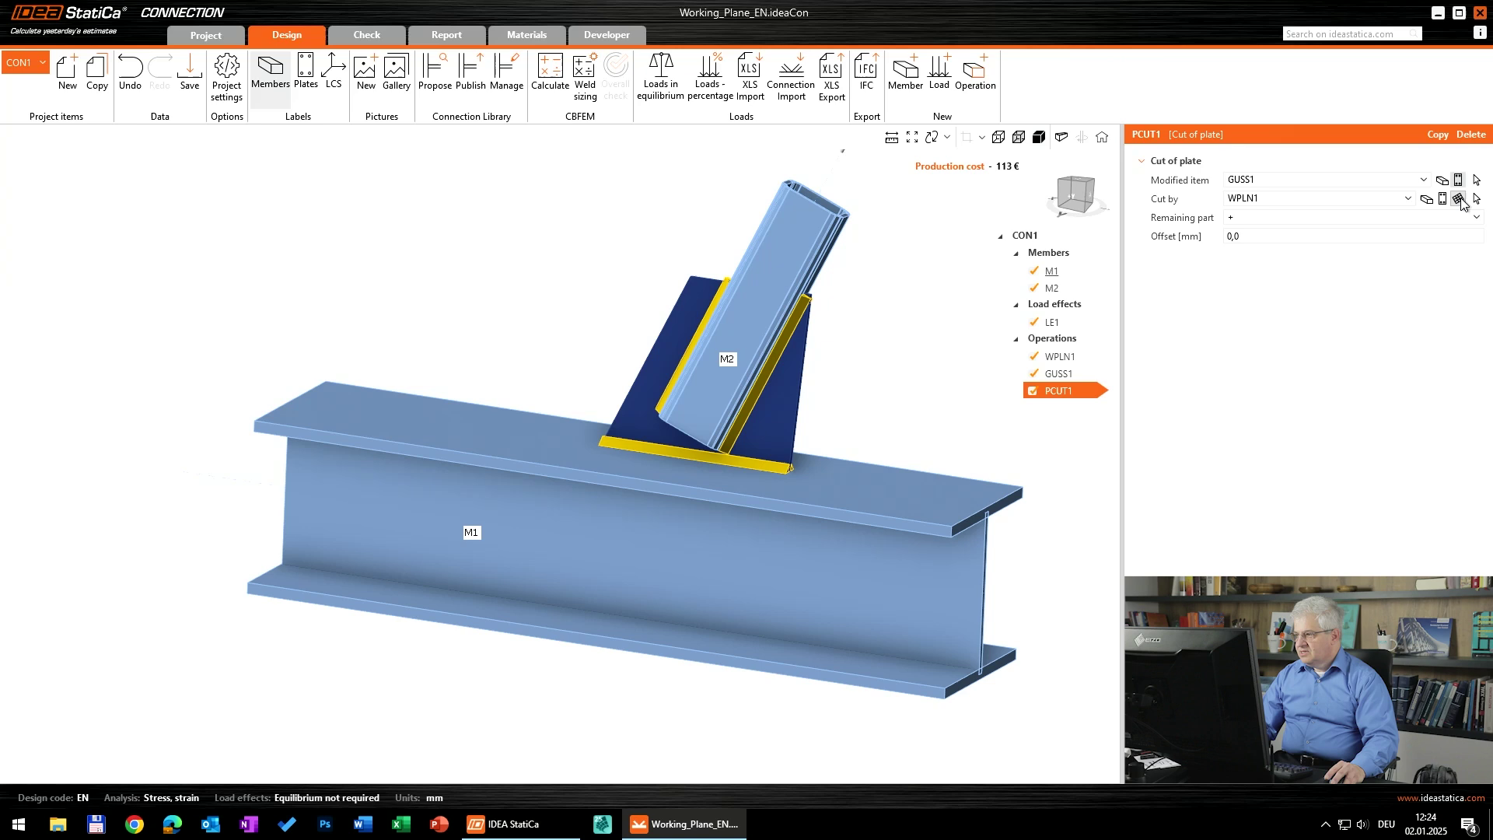
click(1311, 199)
click(1310, 199)
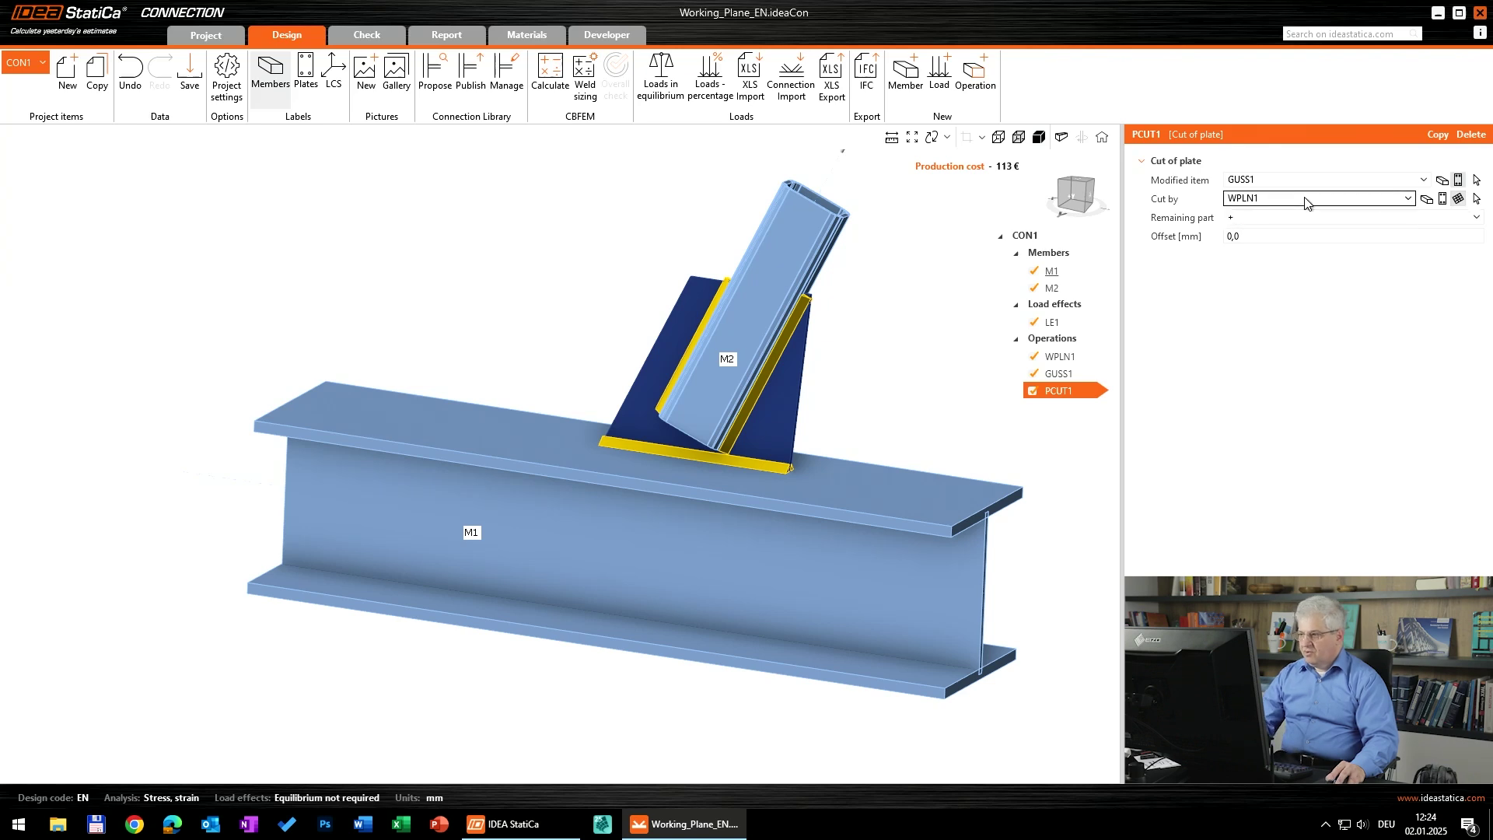
Try the negative side as the plate cut's remaining part, and return it to the positive side.
click(1249, 221)
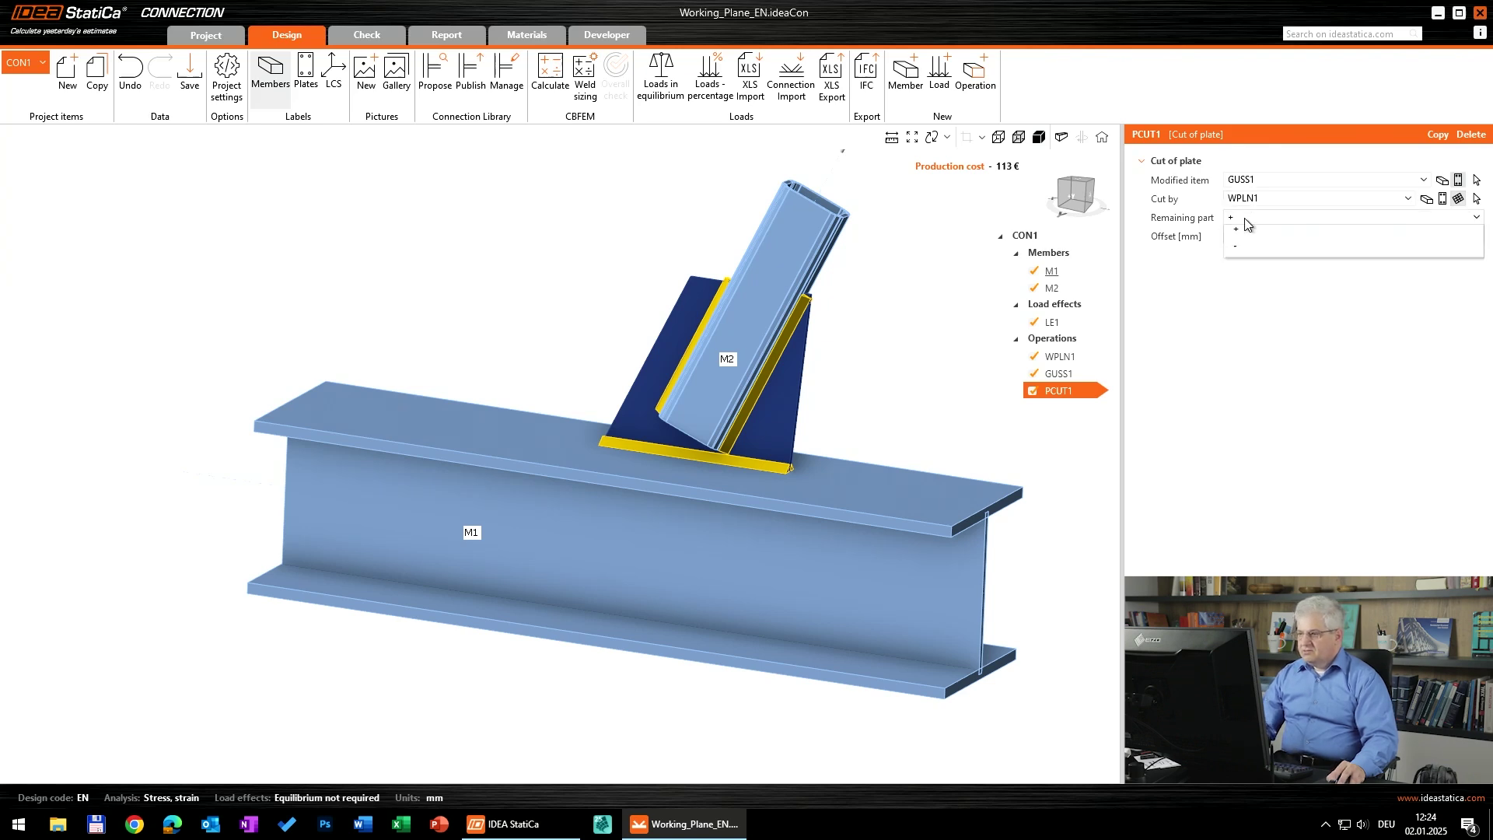
click(1246, 259)
click(1247, 221)
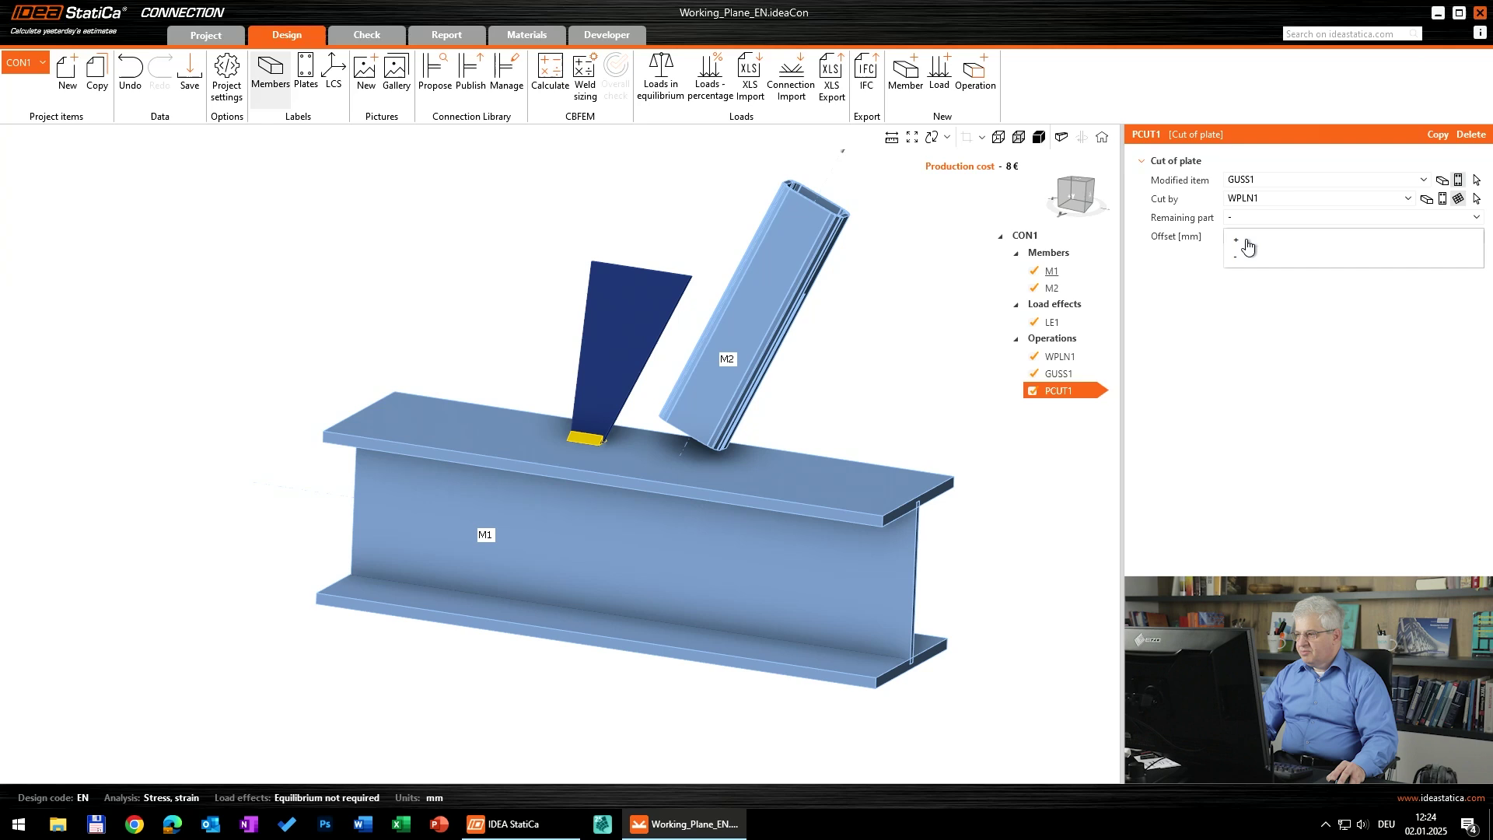
click(1244, 240)
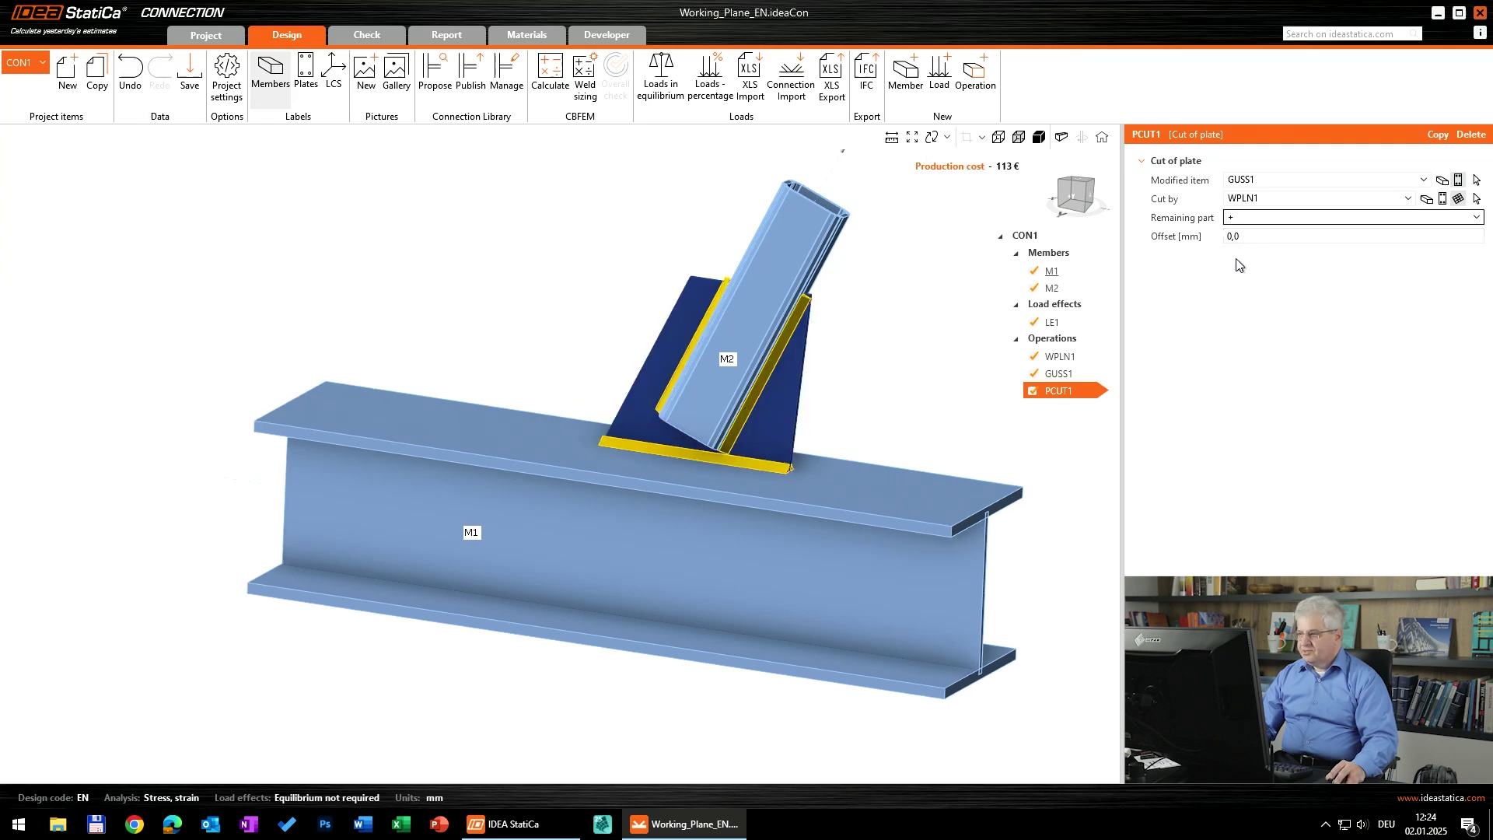
right_drag(853, 370, 907, 360)
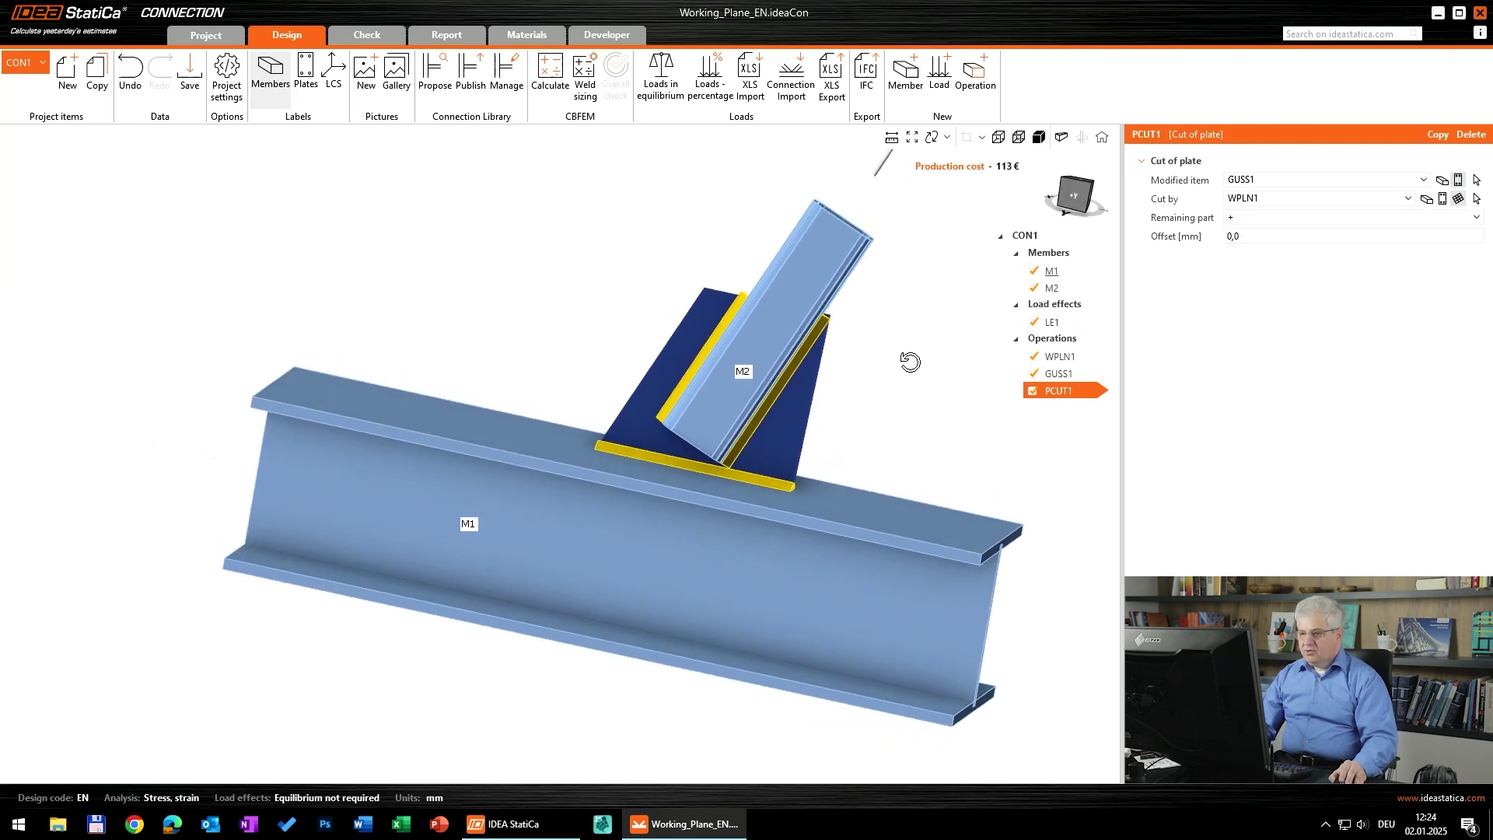
click(1080, 204)
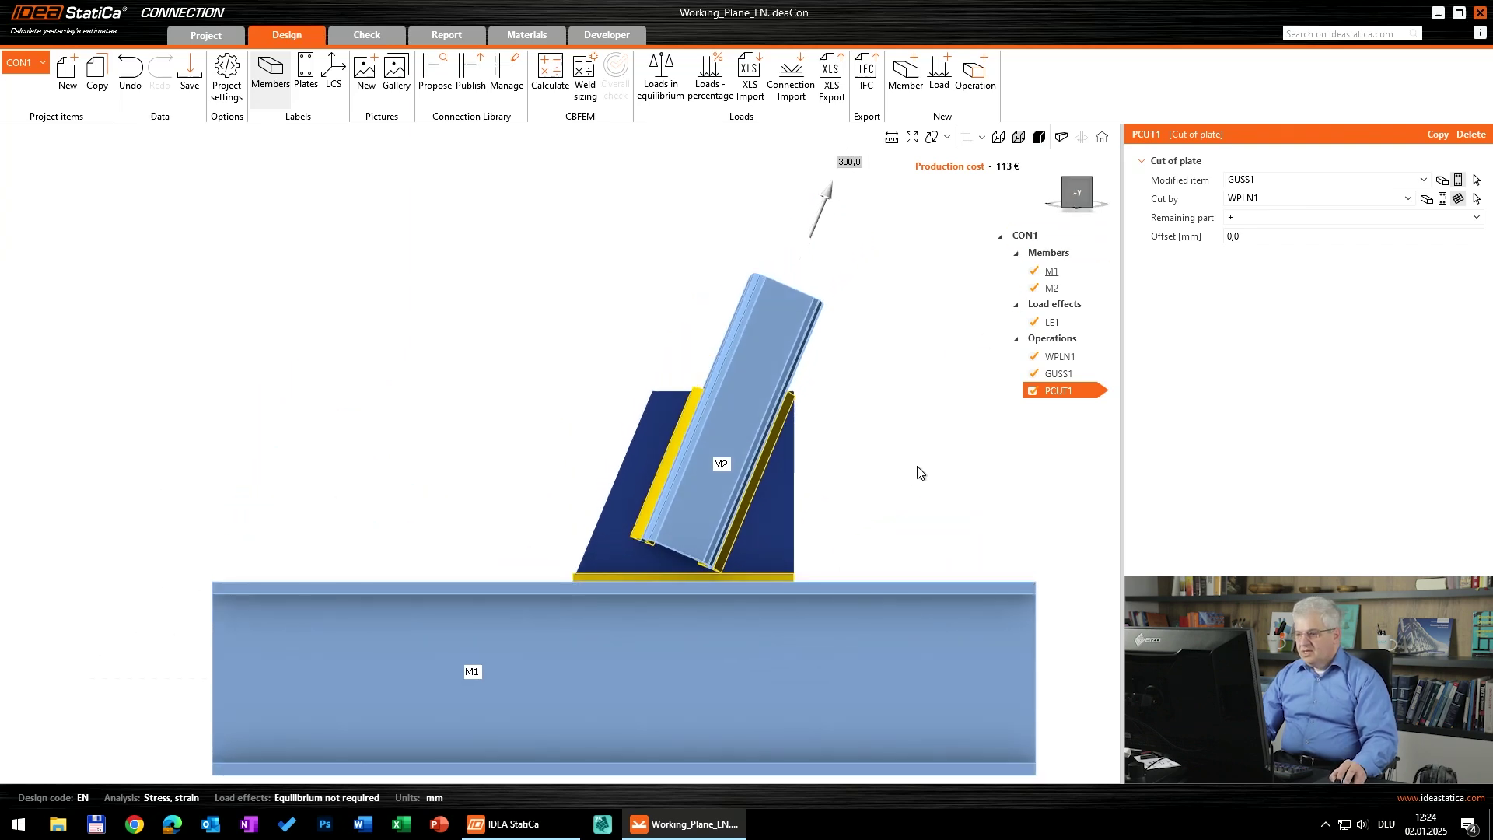
middle_drag(814, 474, 779, 388)
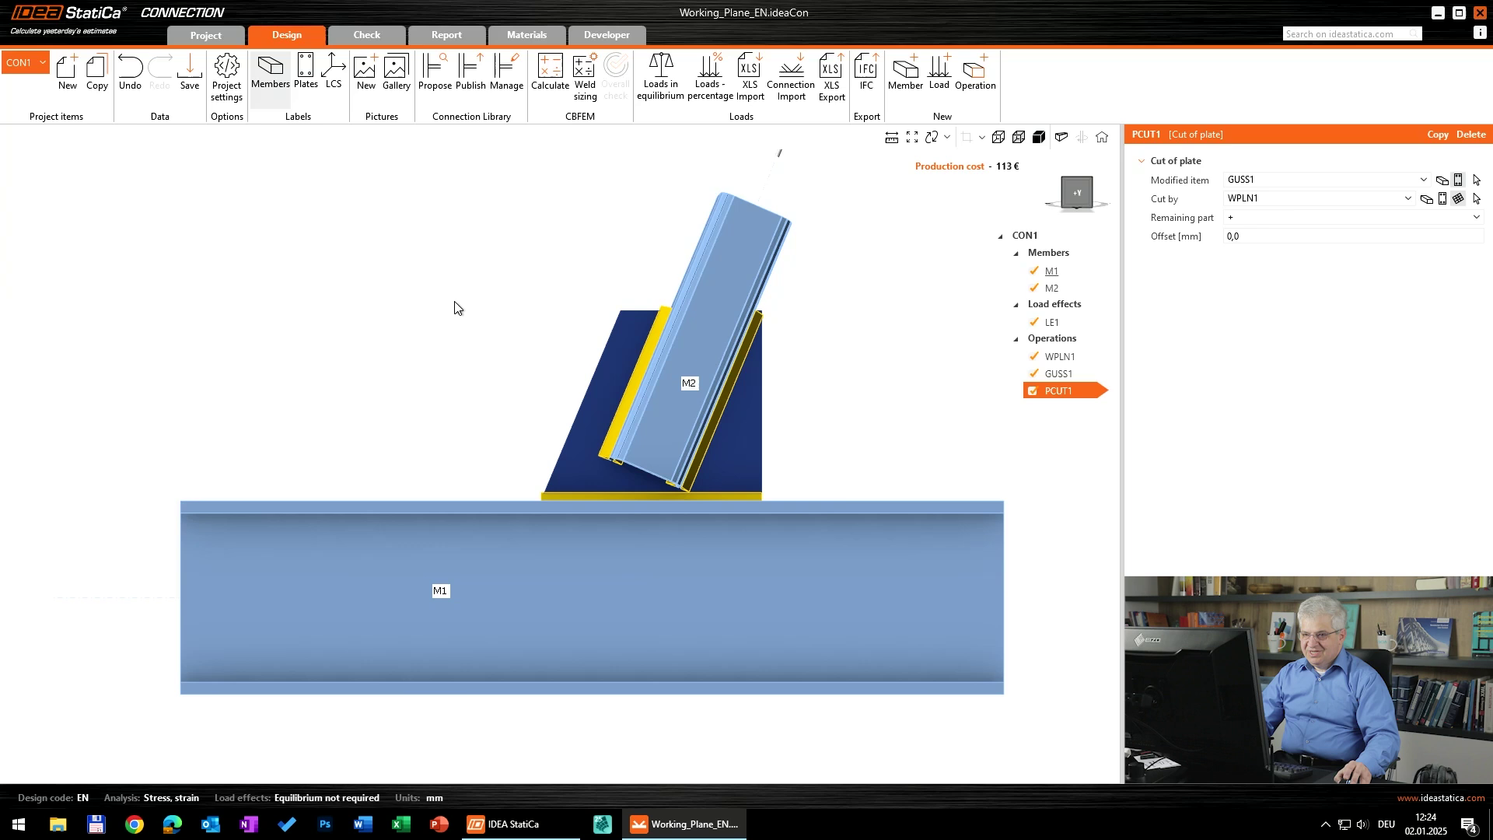
Copy project item CON1, set the copy's analysis type to fatigue, and return to its 3D model.
click(207, 36)
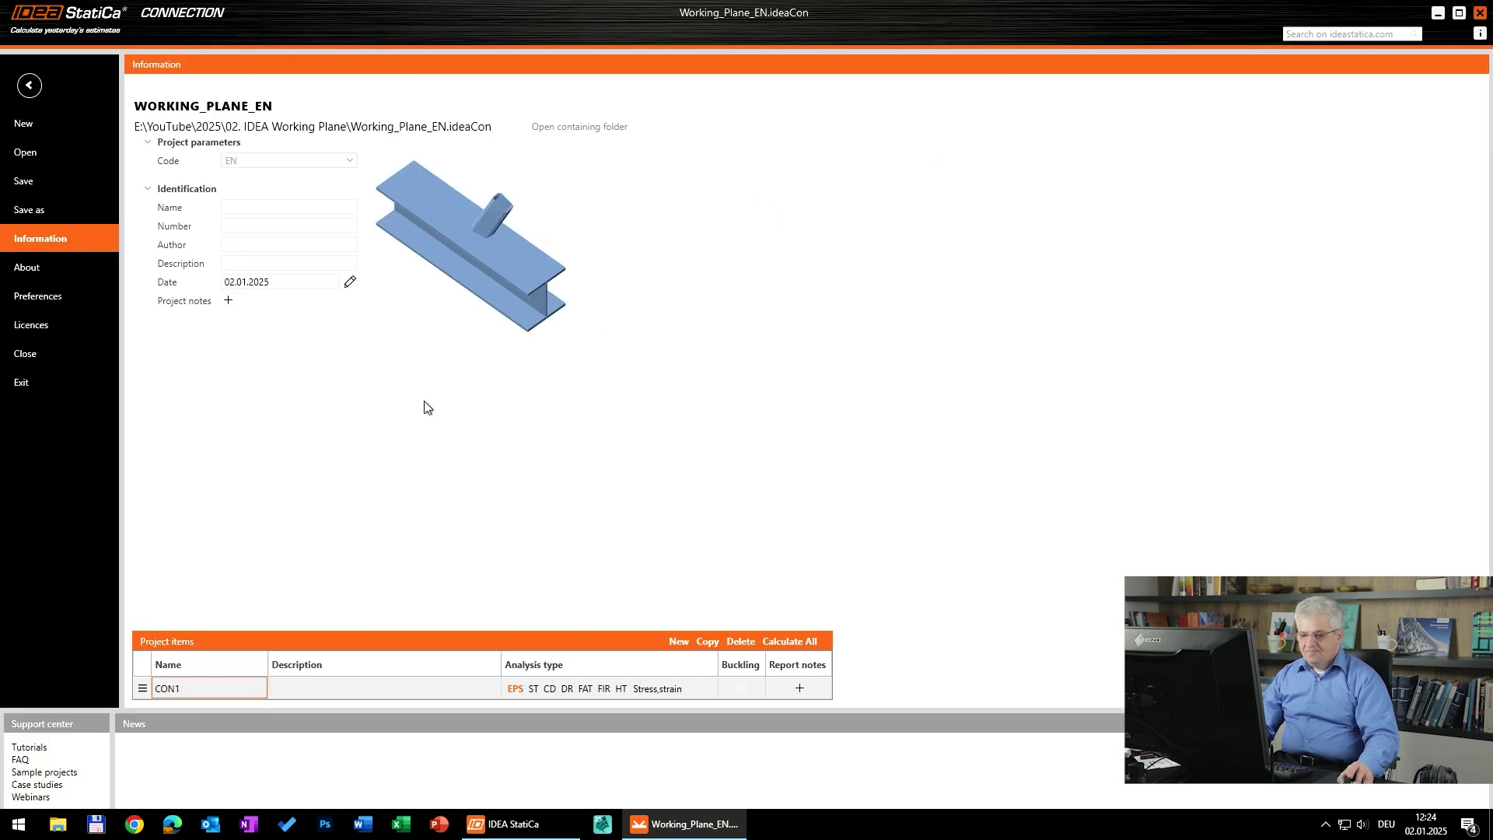
click(709, 641)
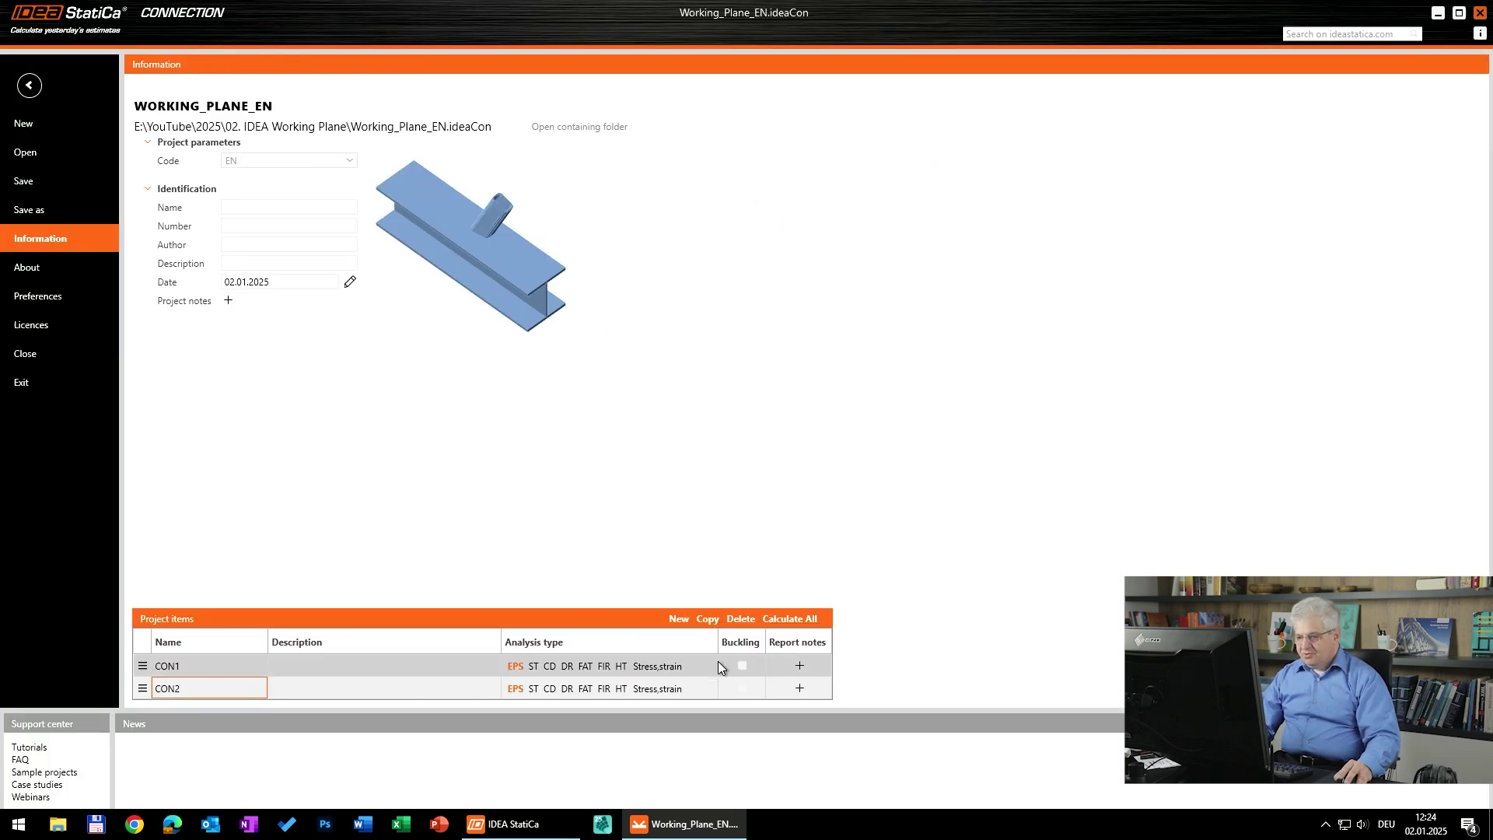
click(588, 689)
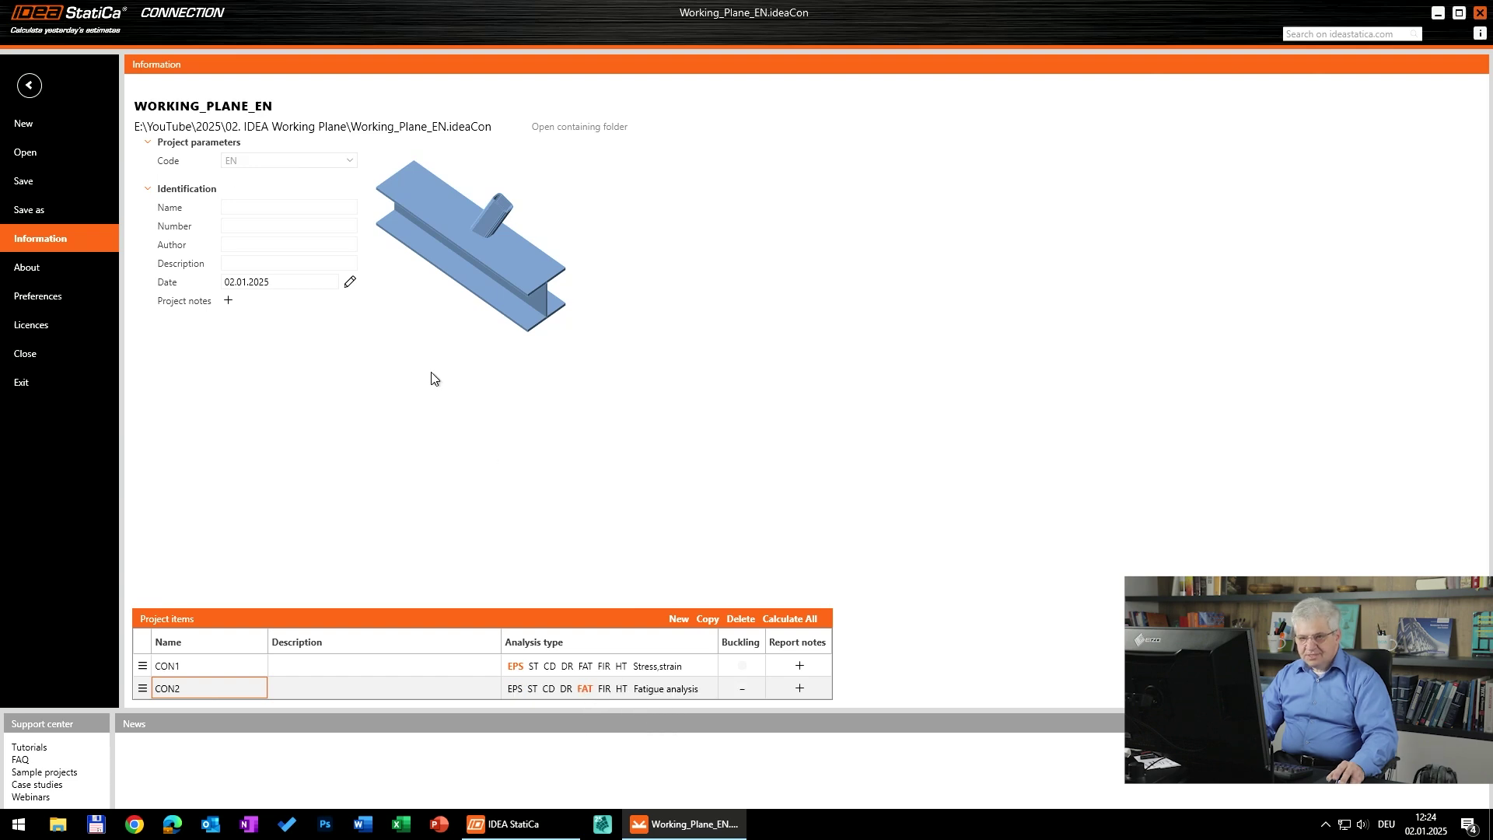
key(Escape)
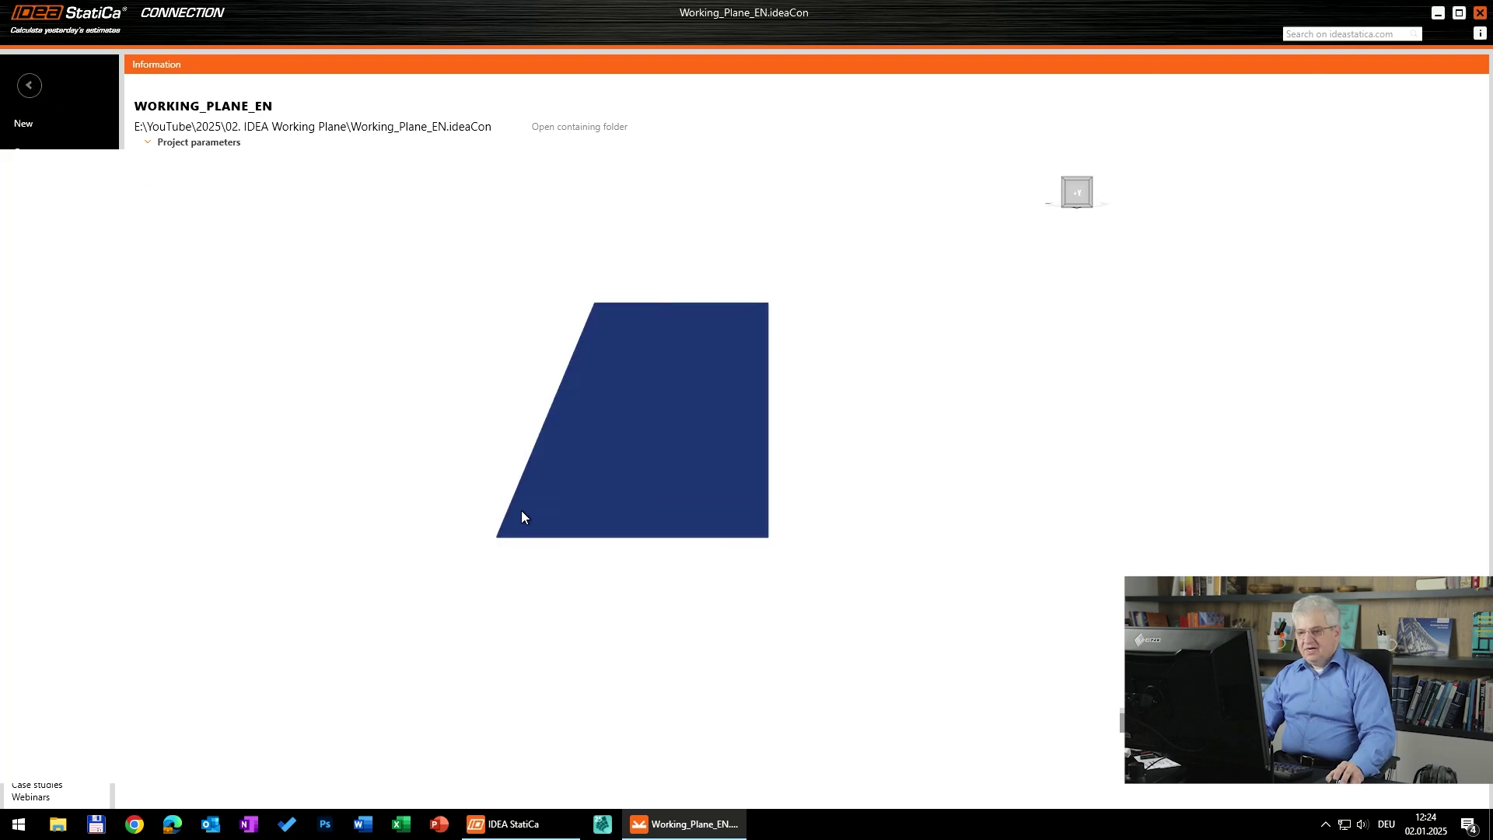
right_drag(618, 509, 746, 542)
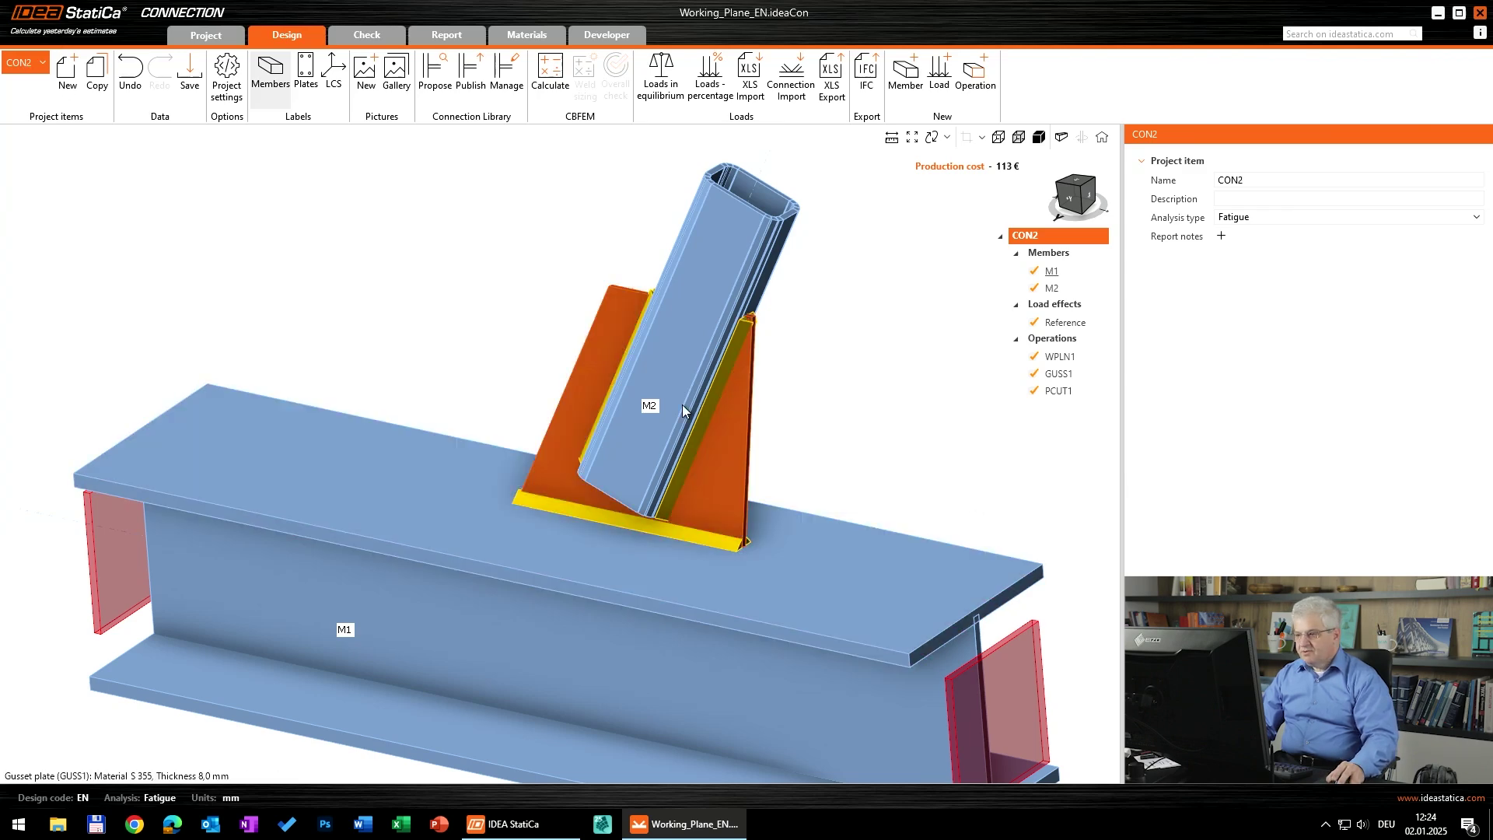
middle_drag(794, 447, 779, 400)
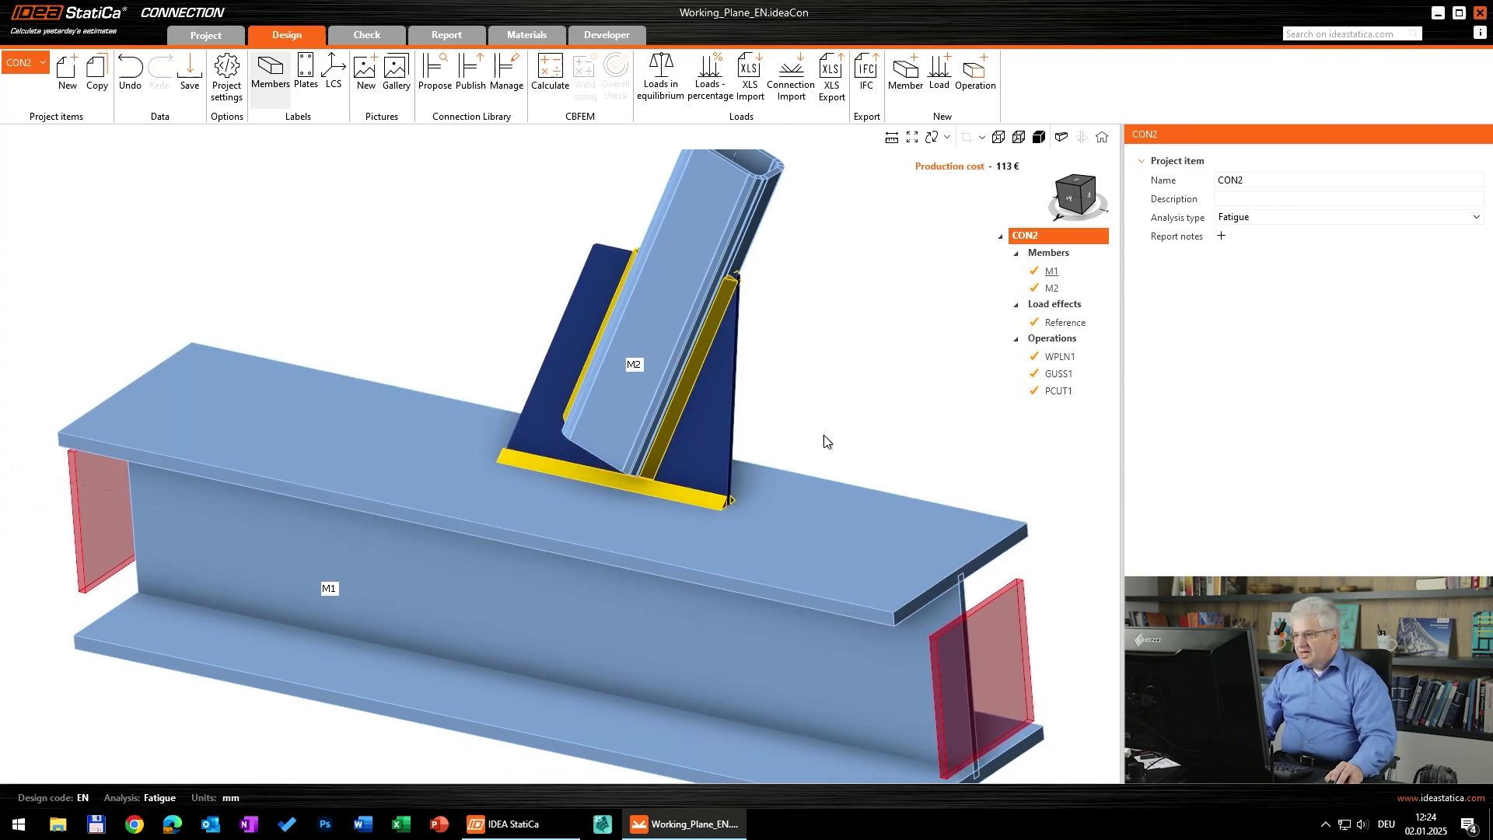
right_click(1059, 340)
click(1085, 354)
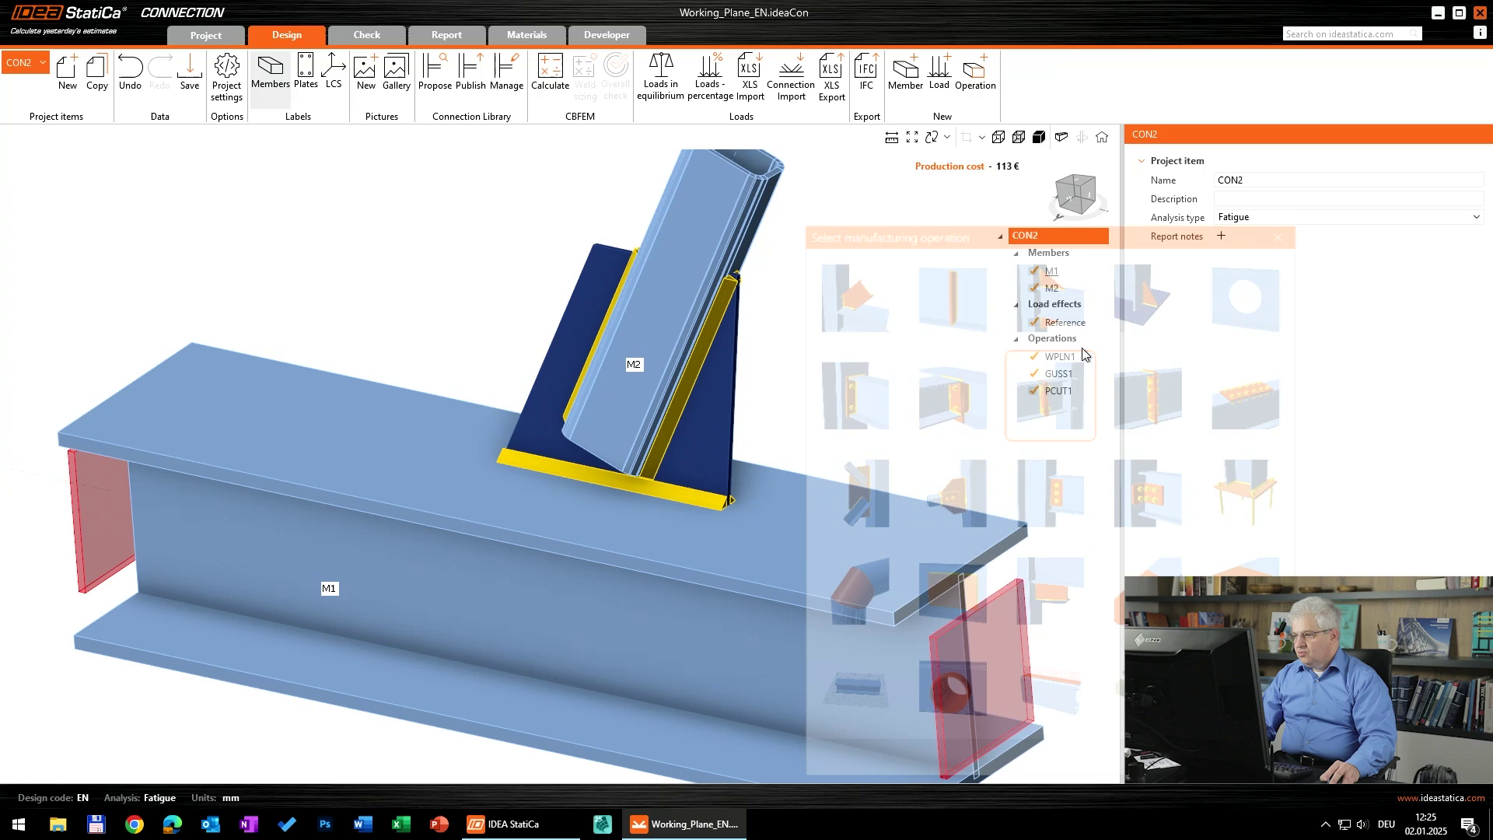
key(Escape)
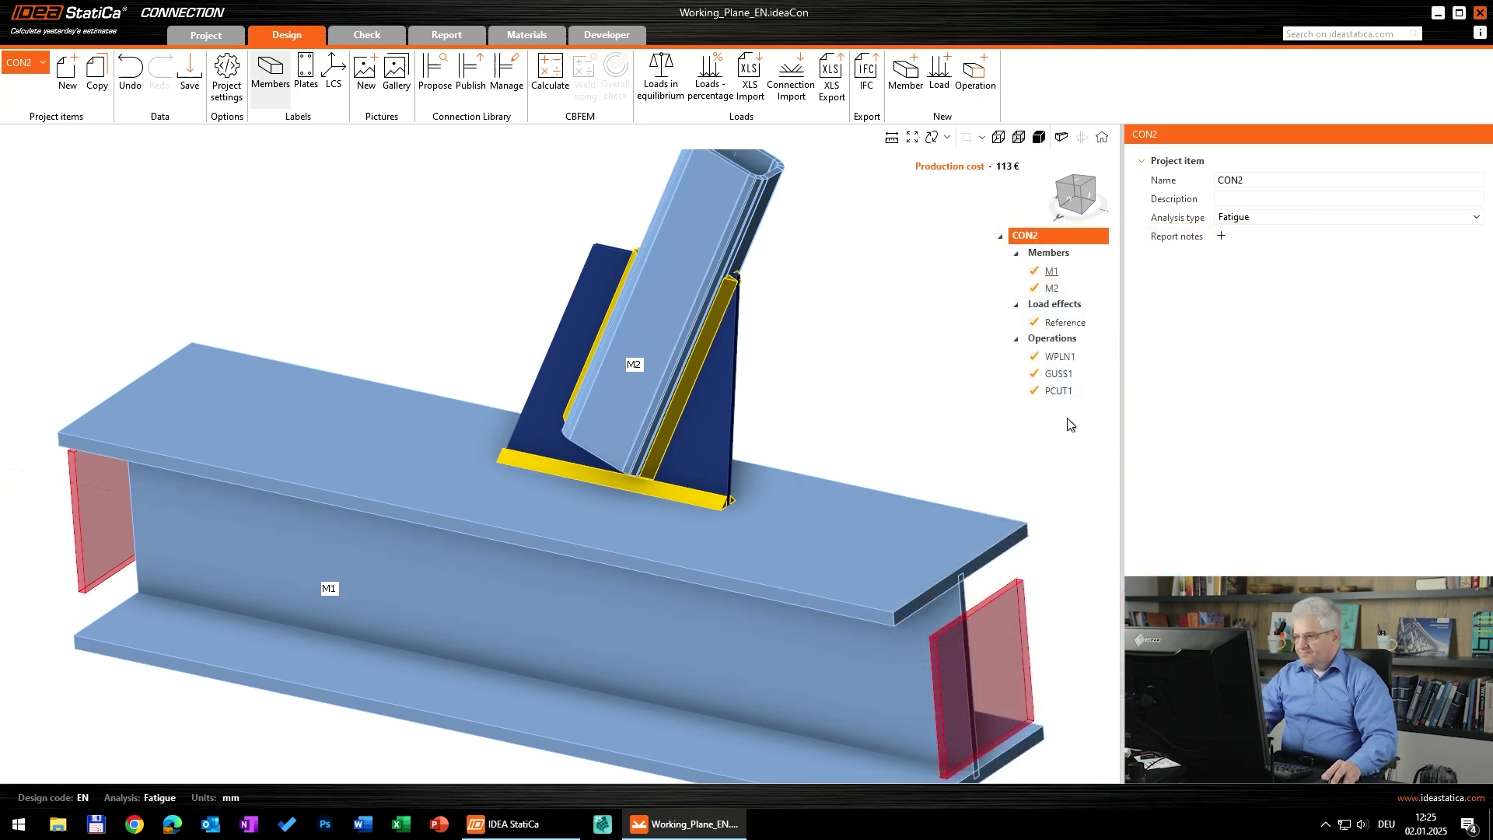
Set the axial force N on member M2 to 0 kN in the Reference load effect.
click(1064, 324)
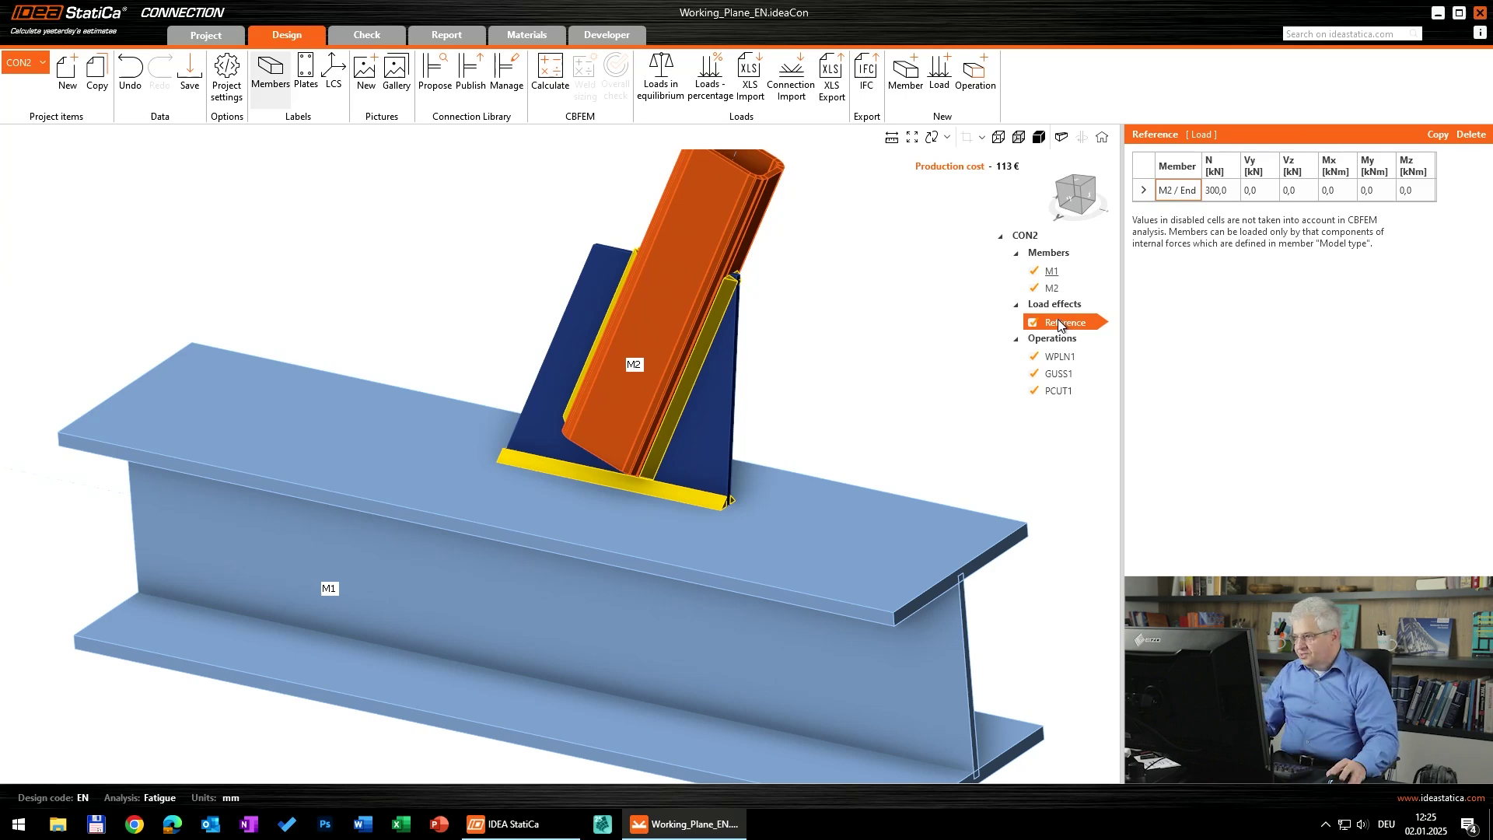
click(1232, 191)
text(0)
key(Tab)
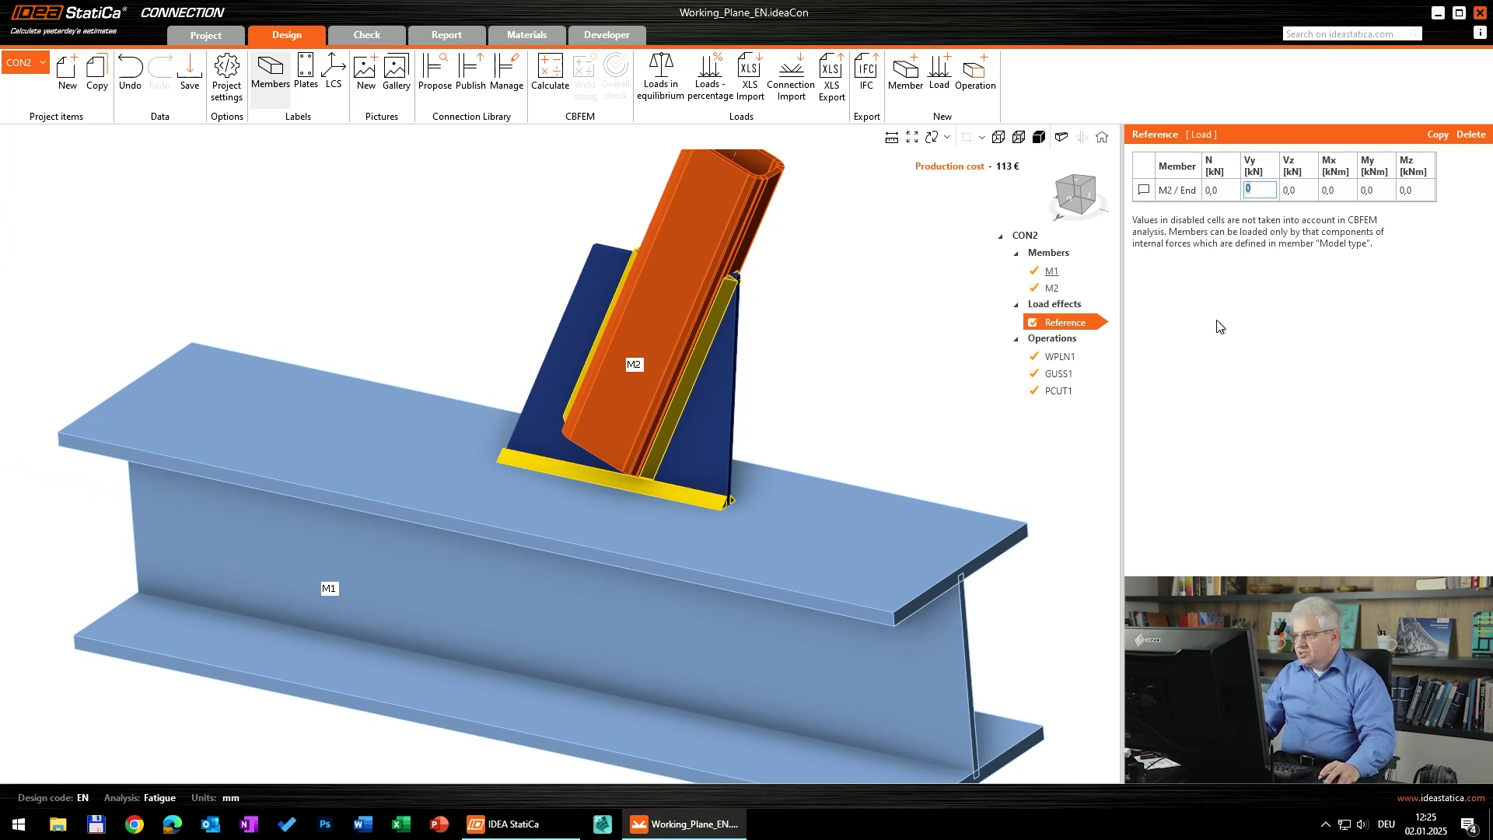
Add a new load effect with an axial force N of 300 kN on member M2.
click(935, 94)
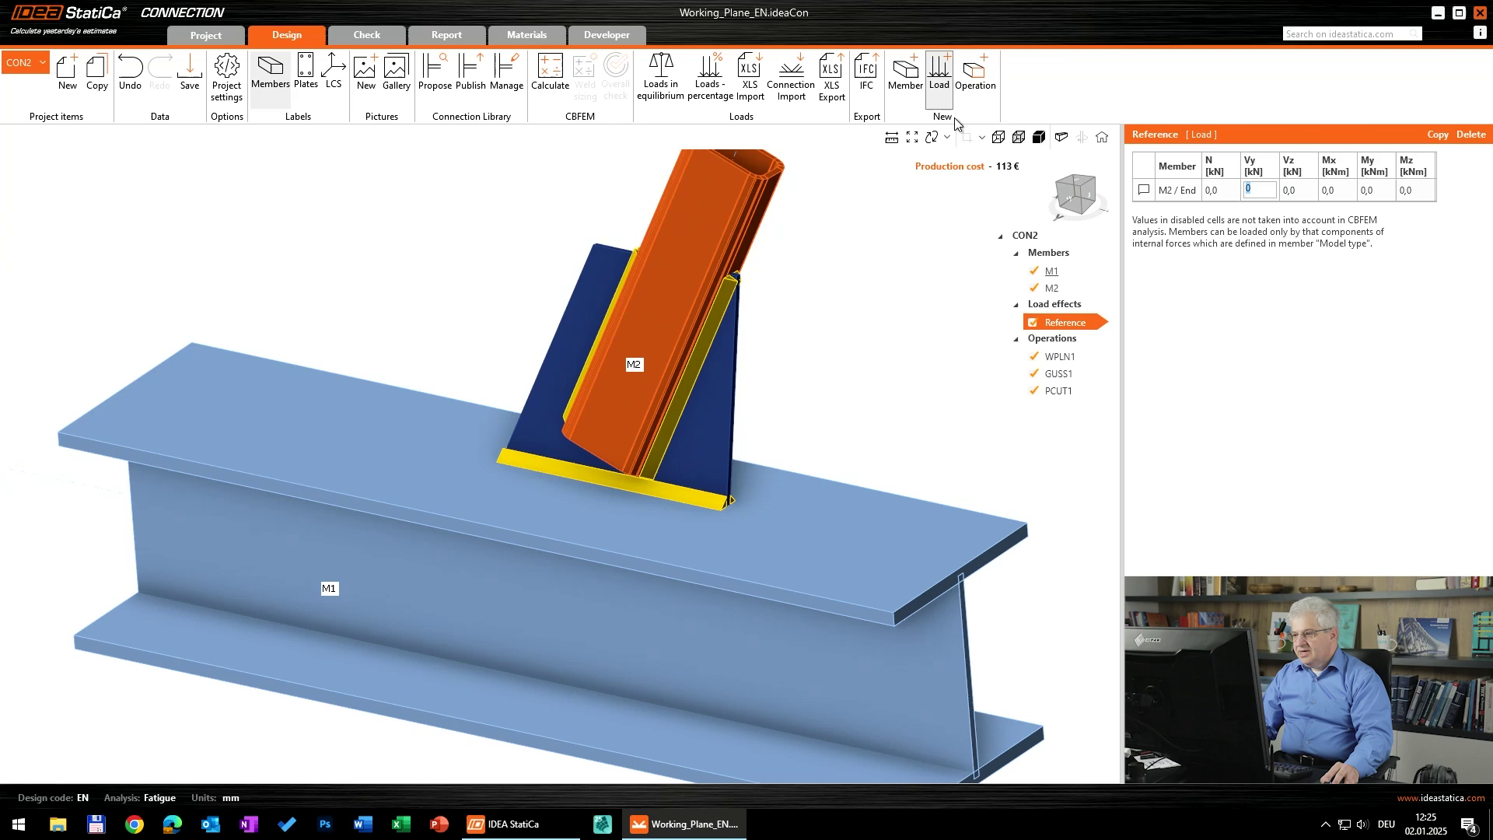
click(1227, 189)
text(3)
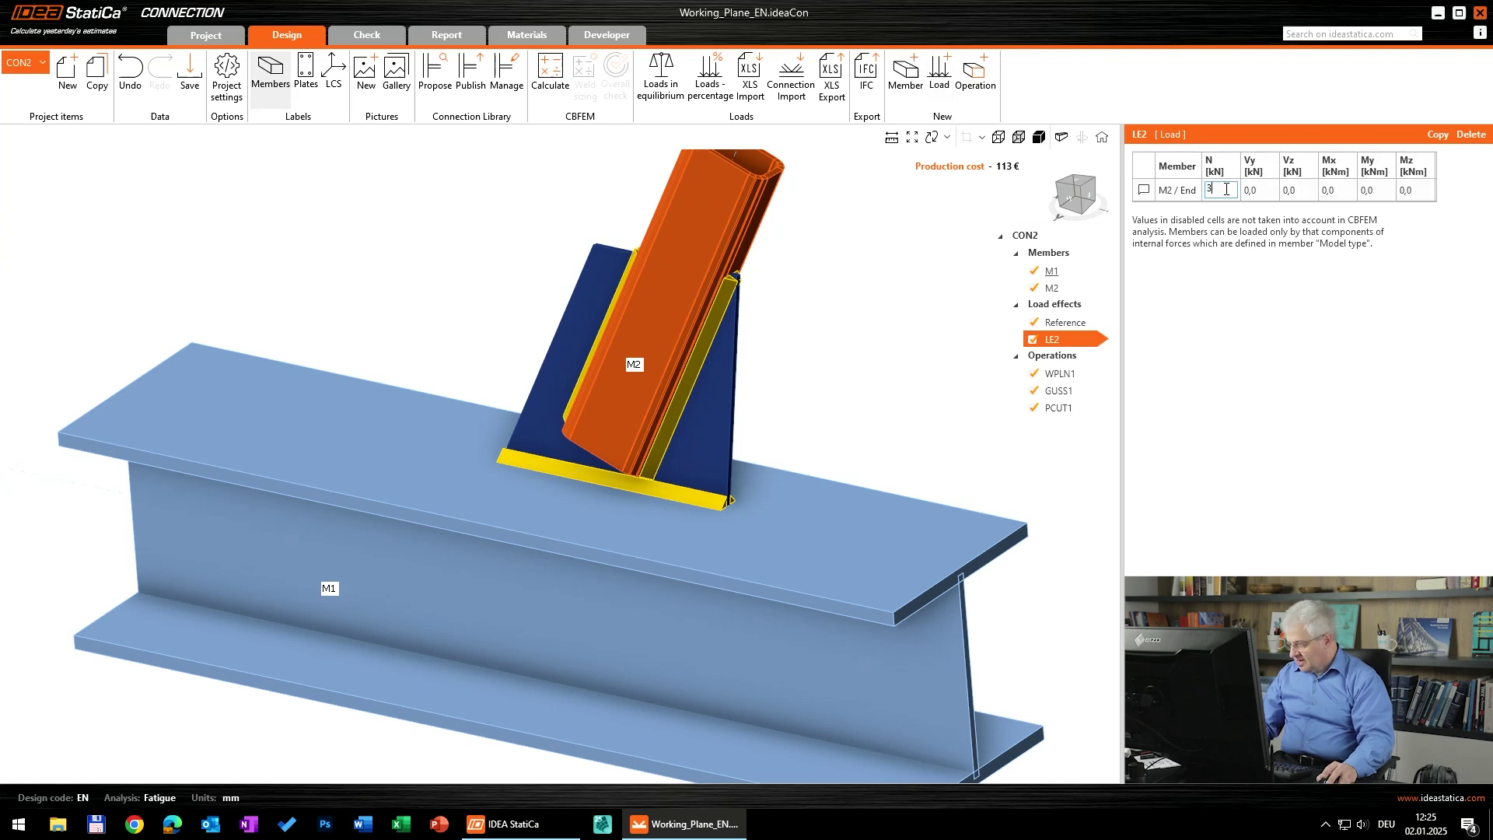
text(00)
key(Tab)
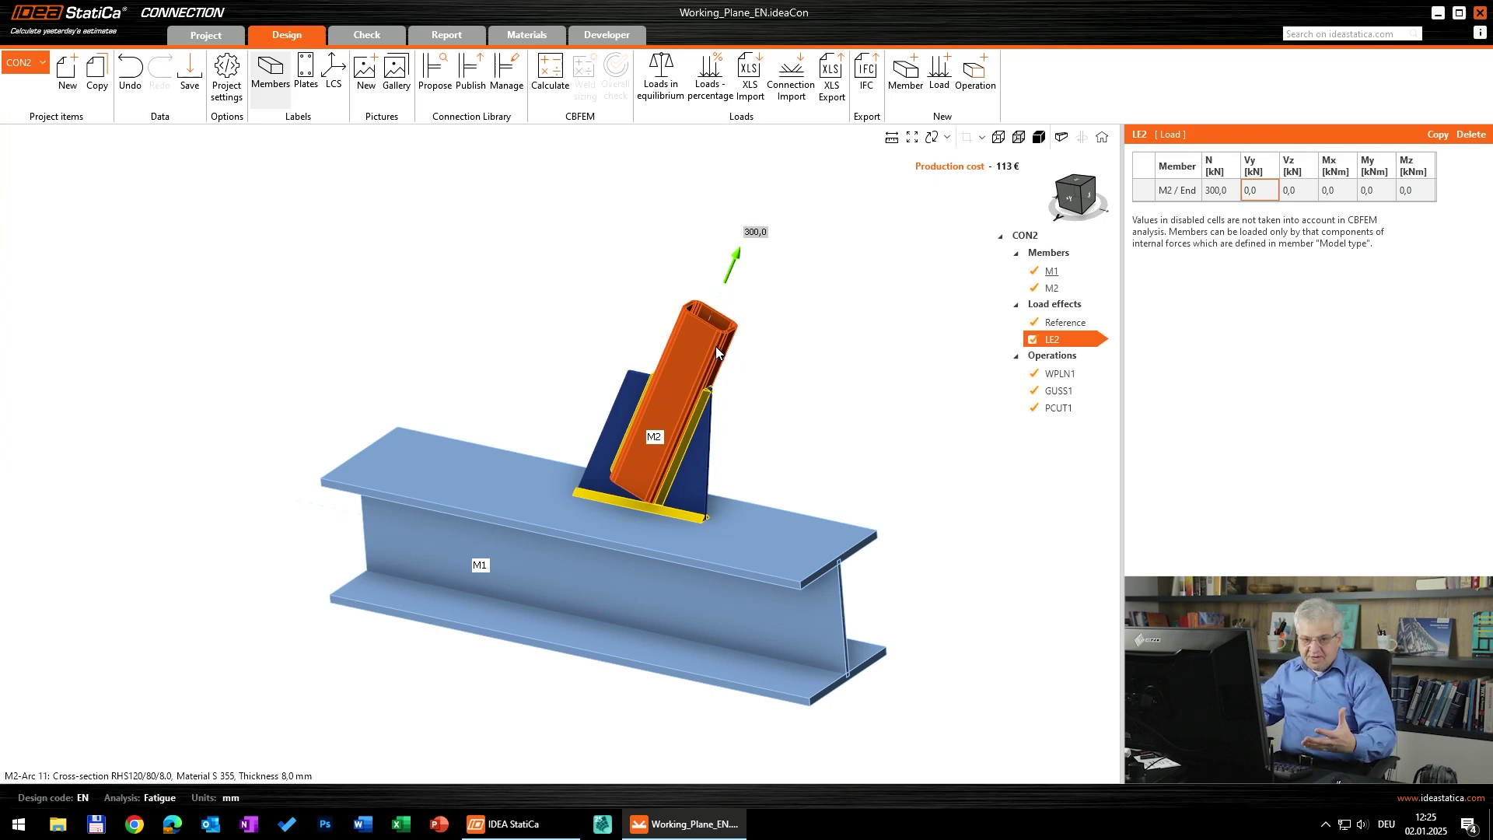
Add a second work plane operation to the fatigue project item.
right_click(1043, 357)
click(1071, 378)
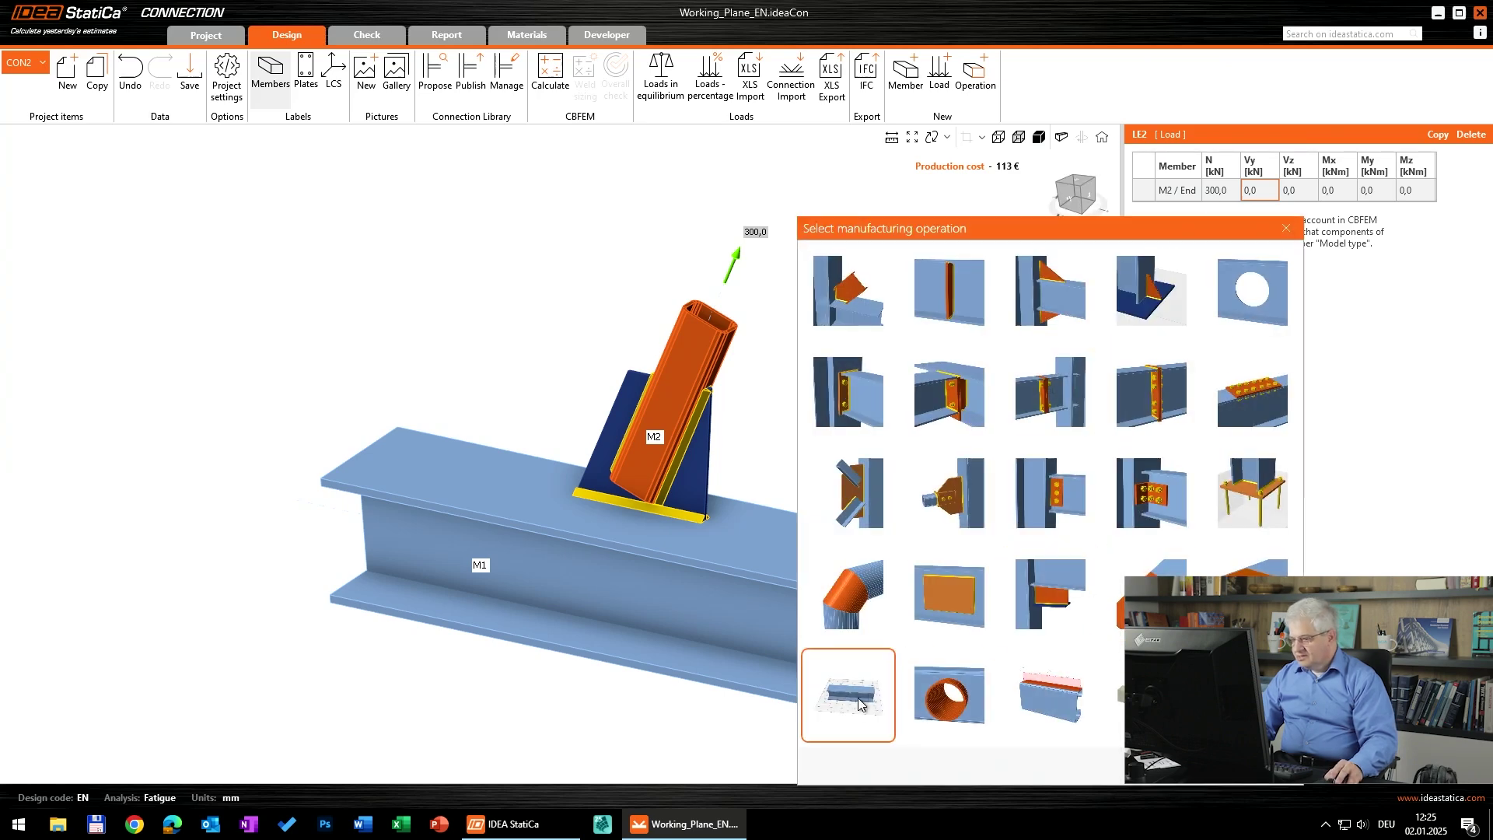
click(859, 704)
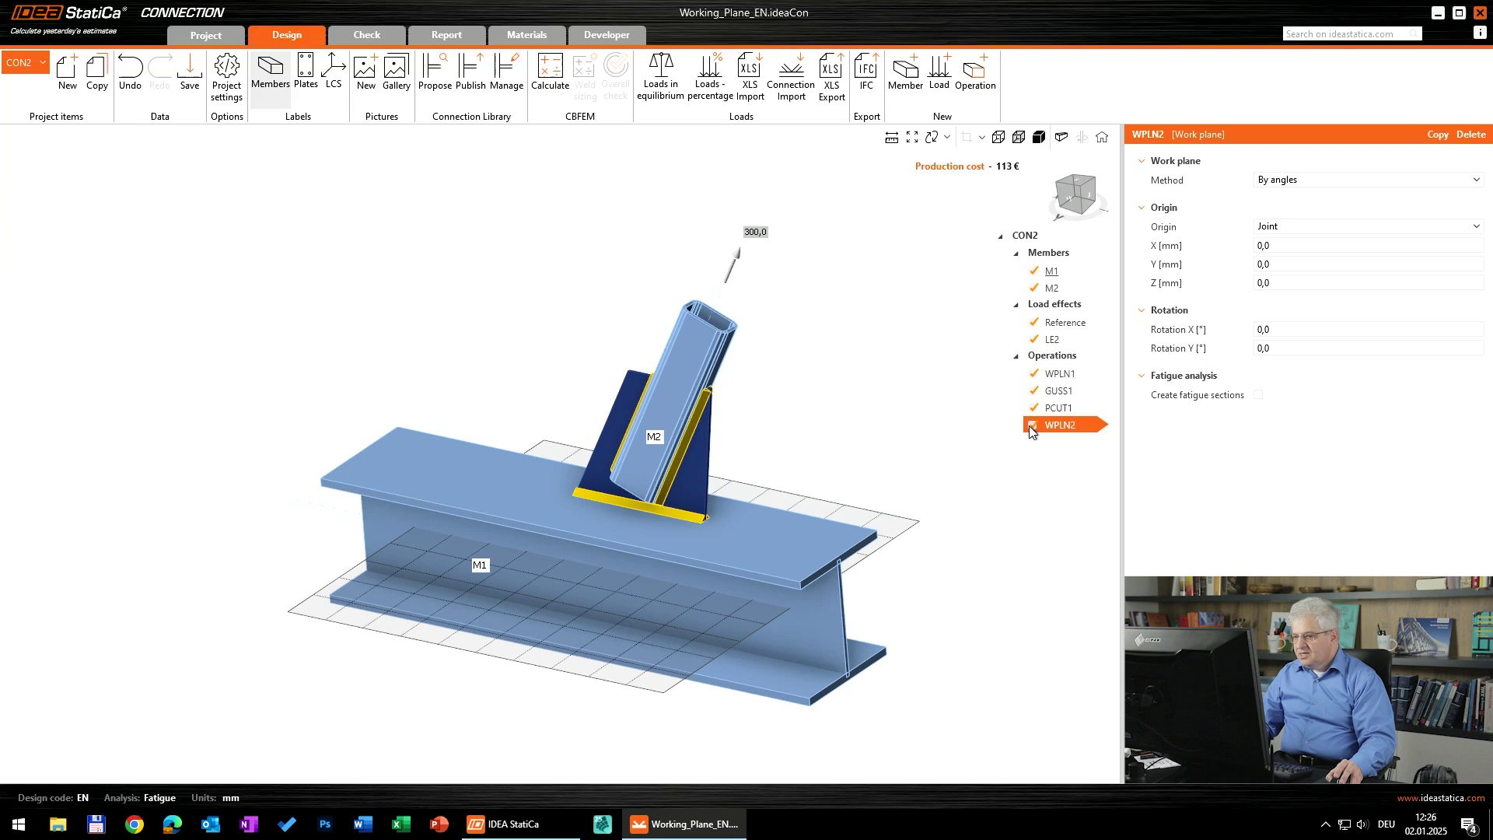
Try orienting the new work plane with 90° rotations about the Y and X axes, keeping the joint as origin.
click(1254, 351)
text(90)
key(Return)
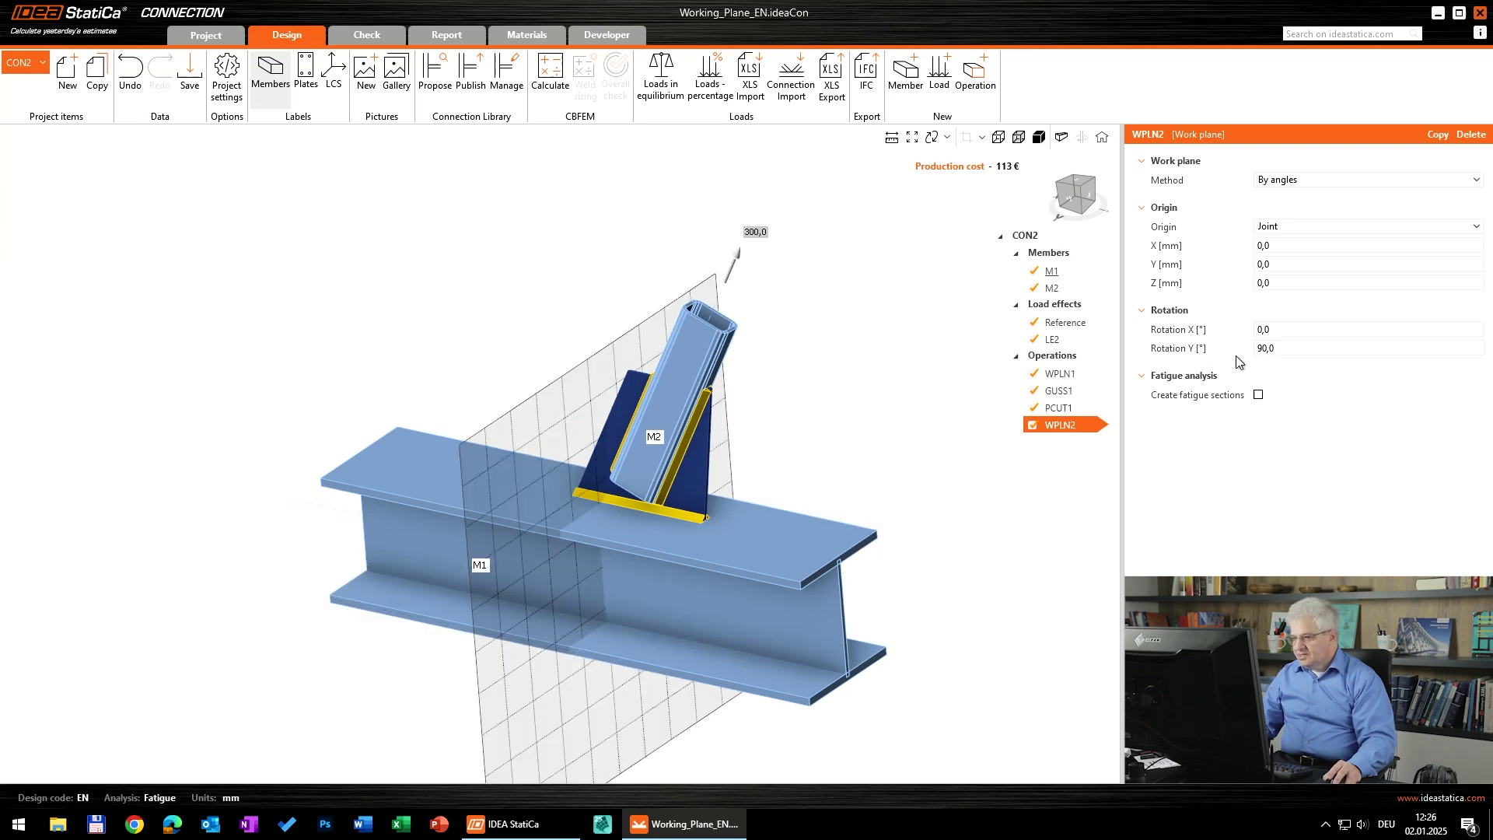
click(1261, 330)
text(90)
key(Tab)
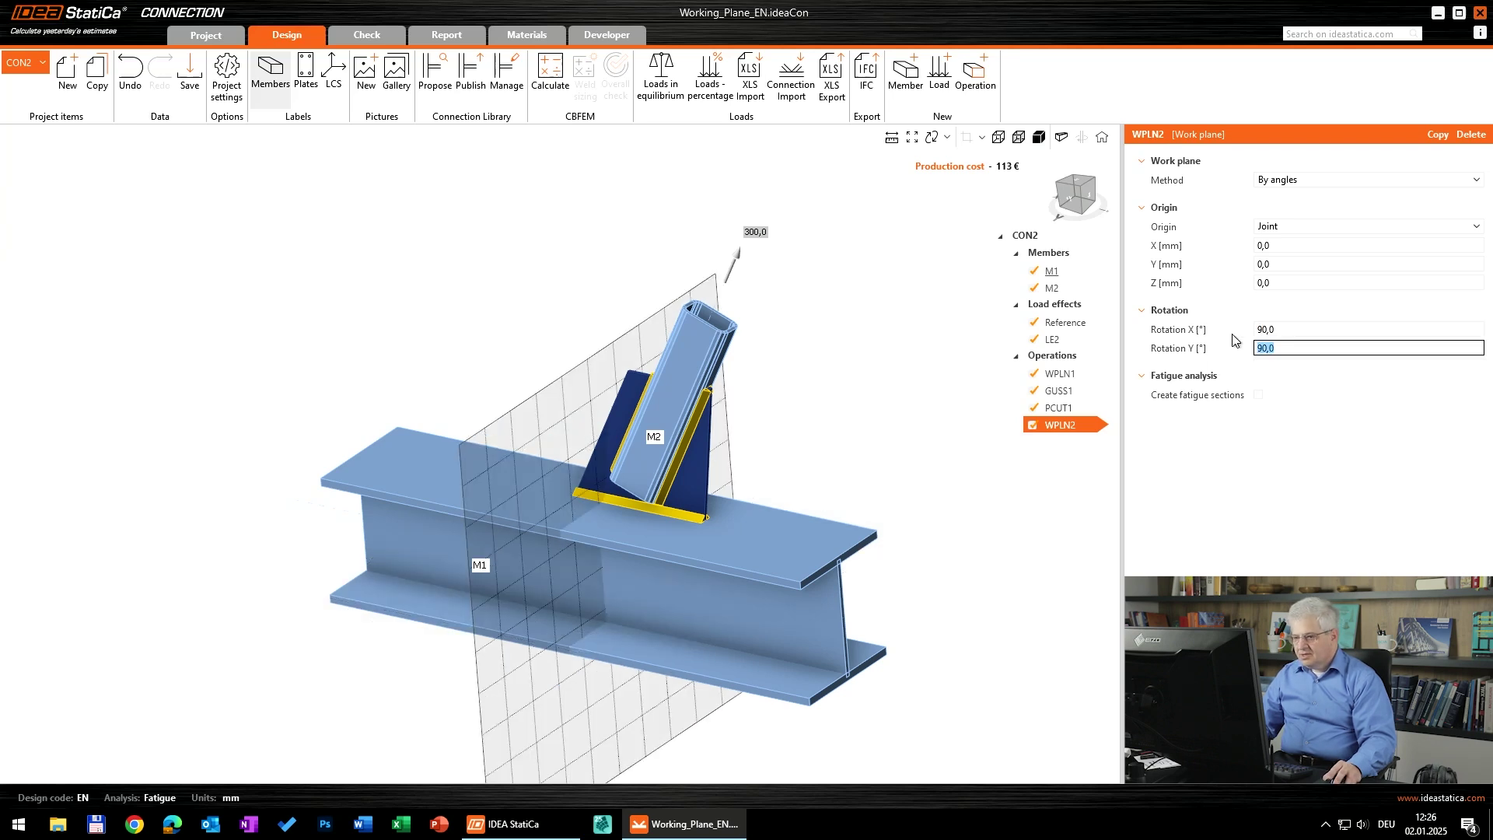
key(shift+Tab)
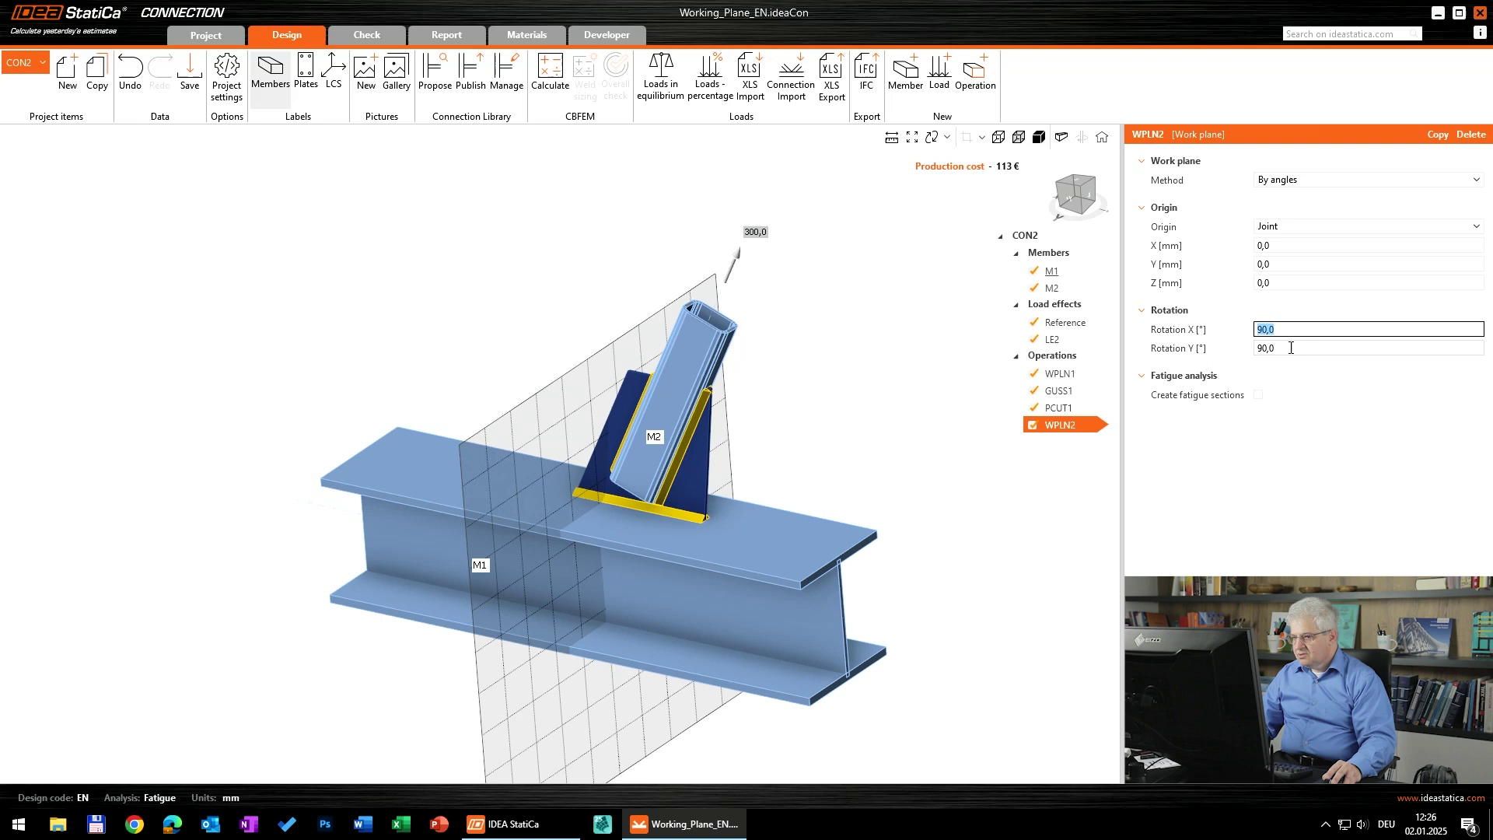
Set the work plane's origin to the Member LCS of M1, with Rotation Y 0° and Rotation Z 90°.
click(1283, 228)
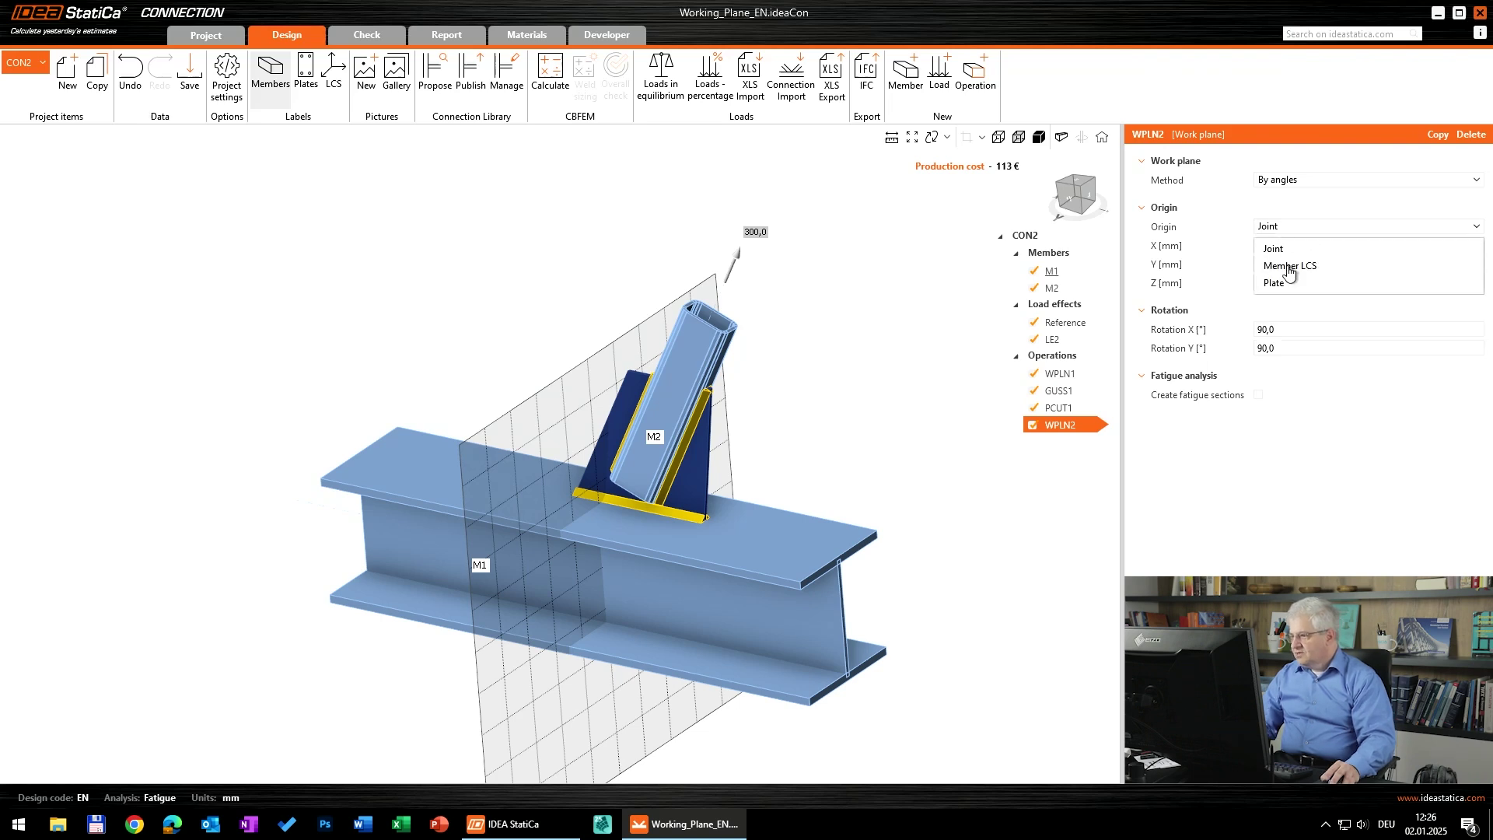
click(1291, 267)
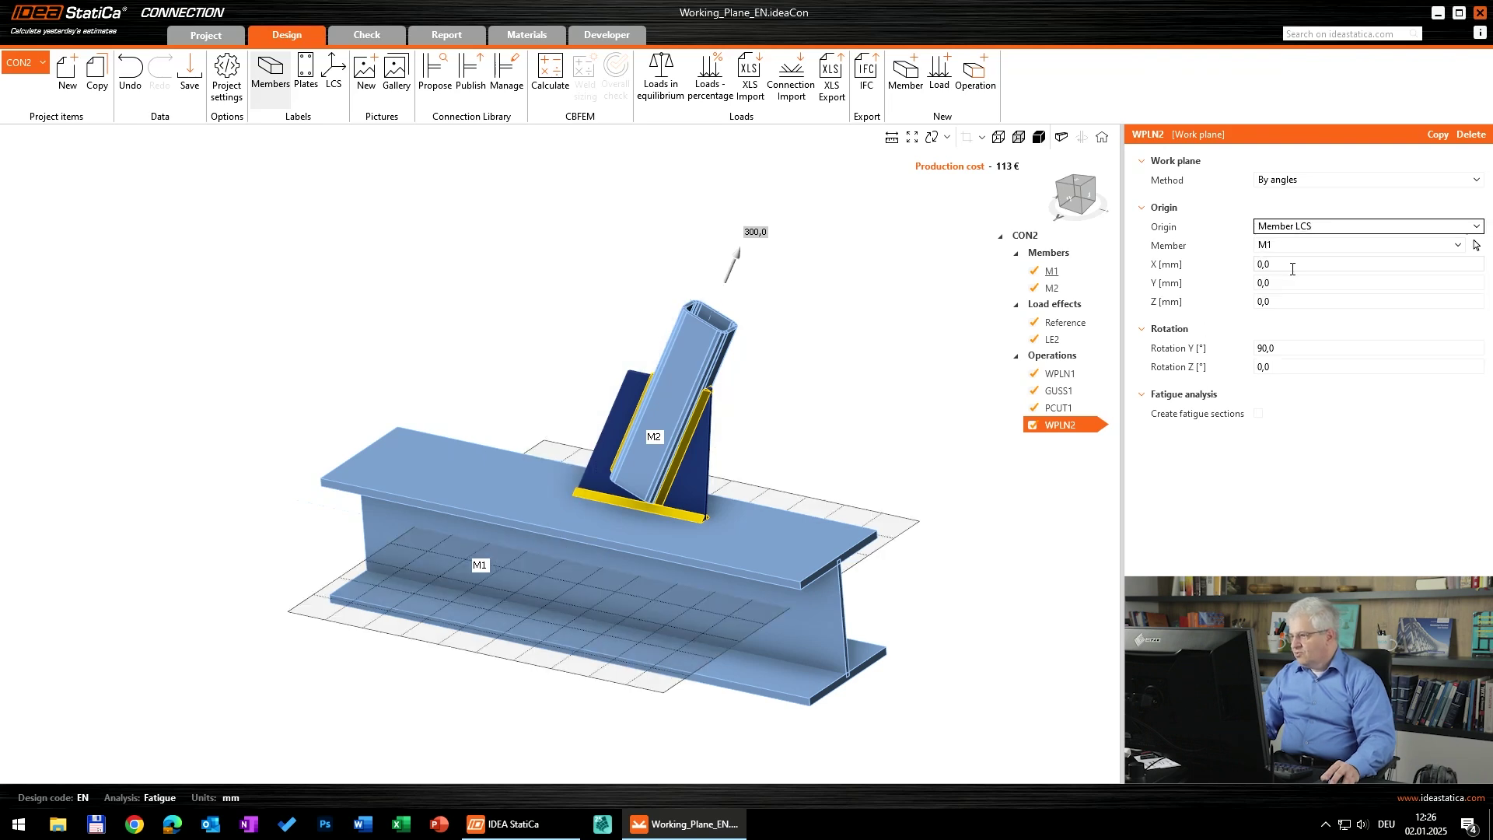
click(1267, 352)
text(0)
key(Tab)
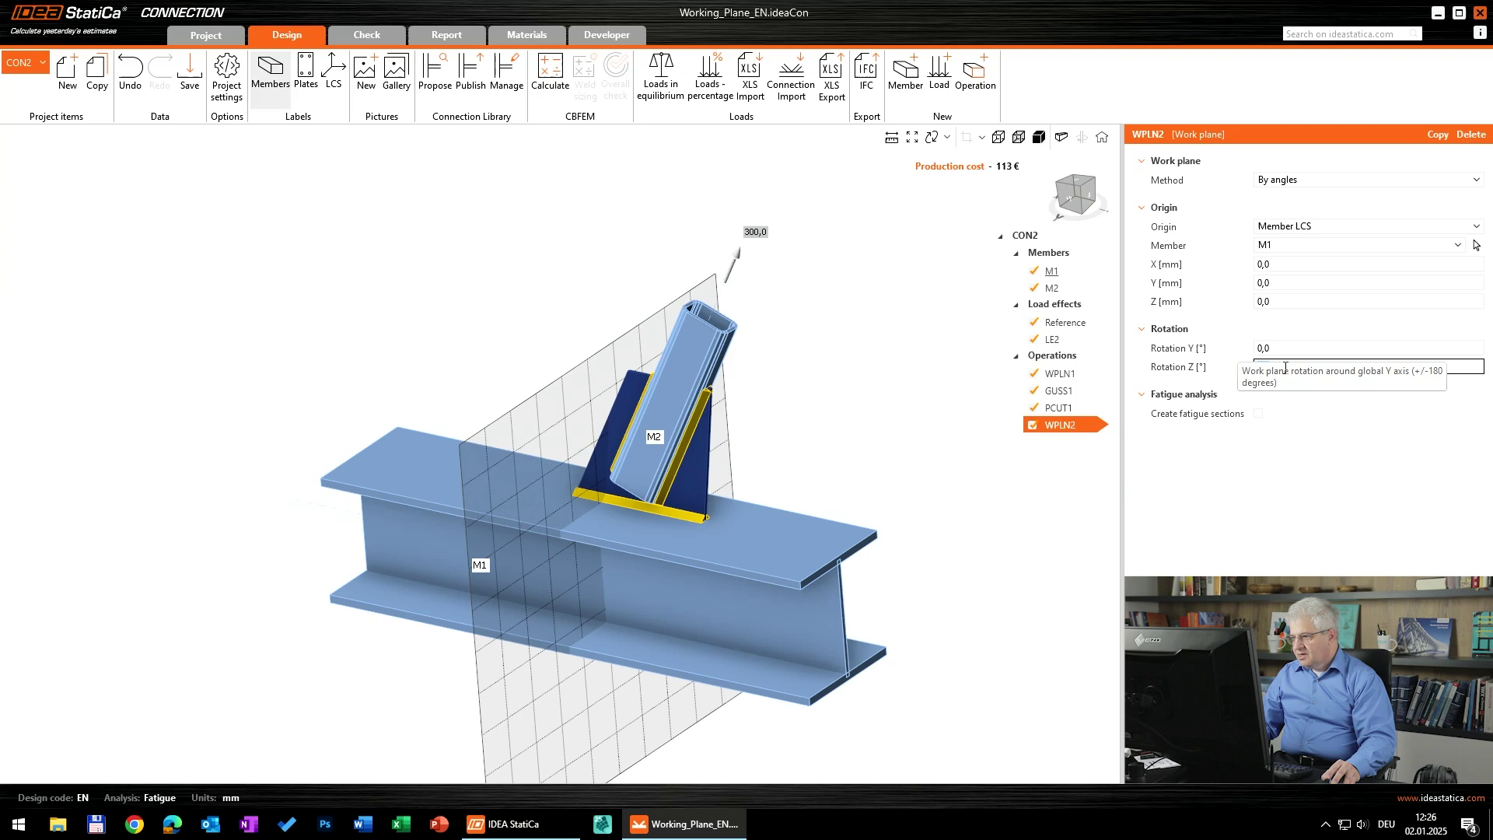
text(90)
key(Tab)
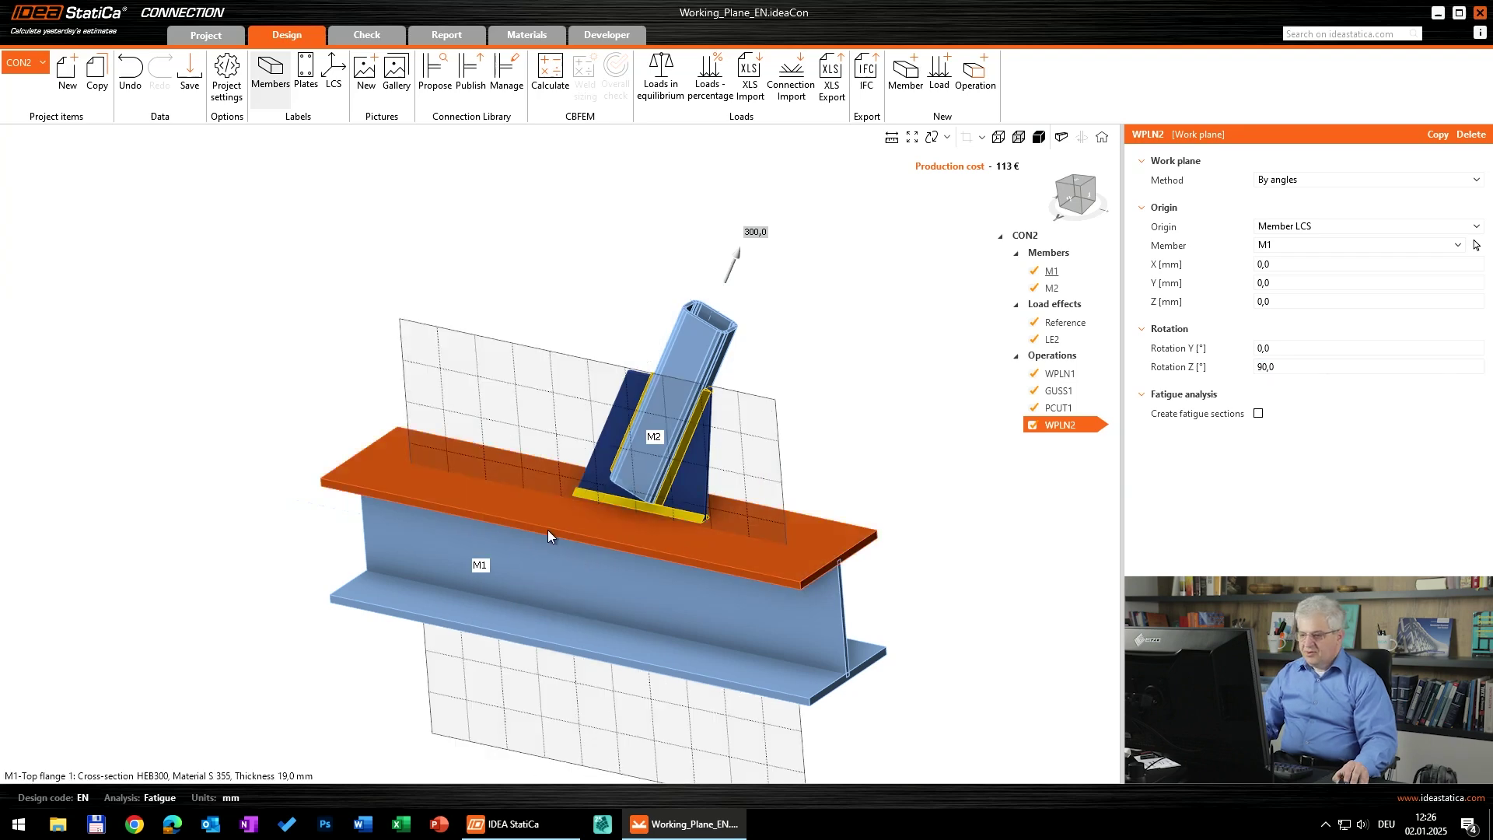
Enable the creation of fatigue sections for the new work plane and calculate the connection.
right_drag(548, 529, 389, 467)
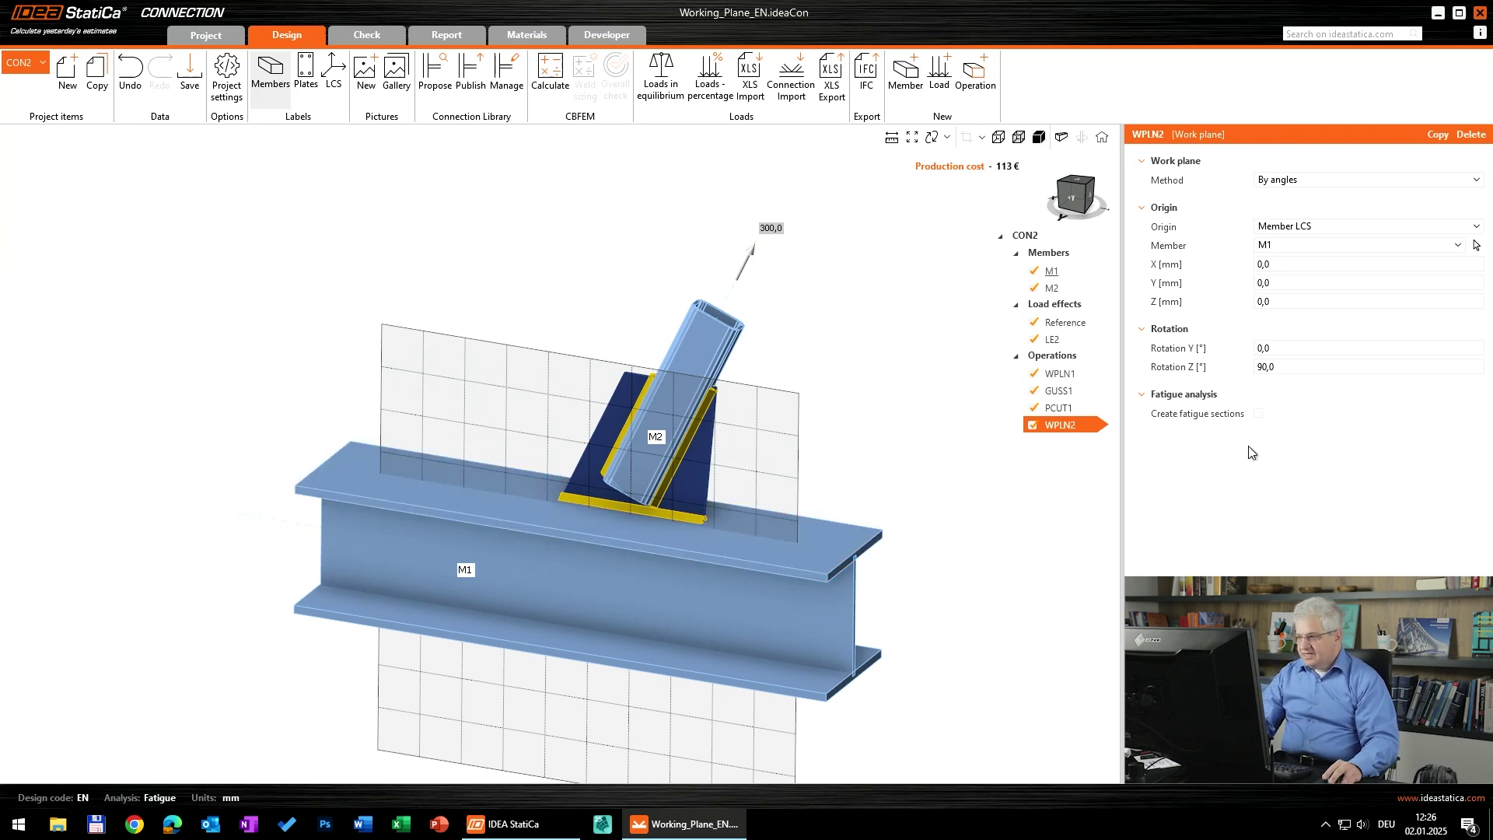
click(1259, 415)
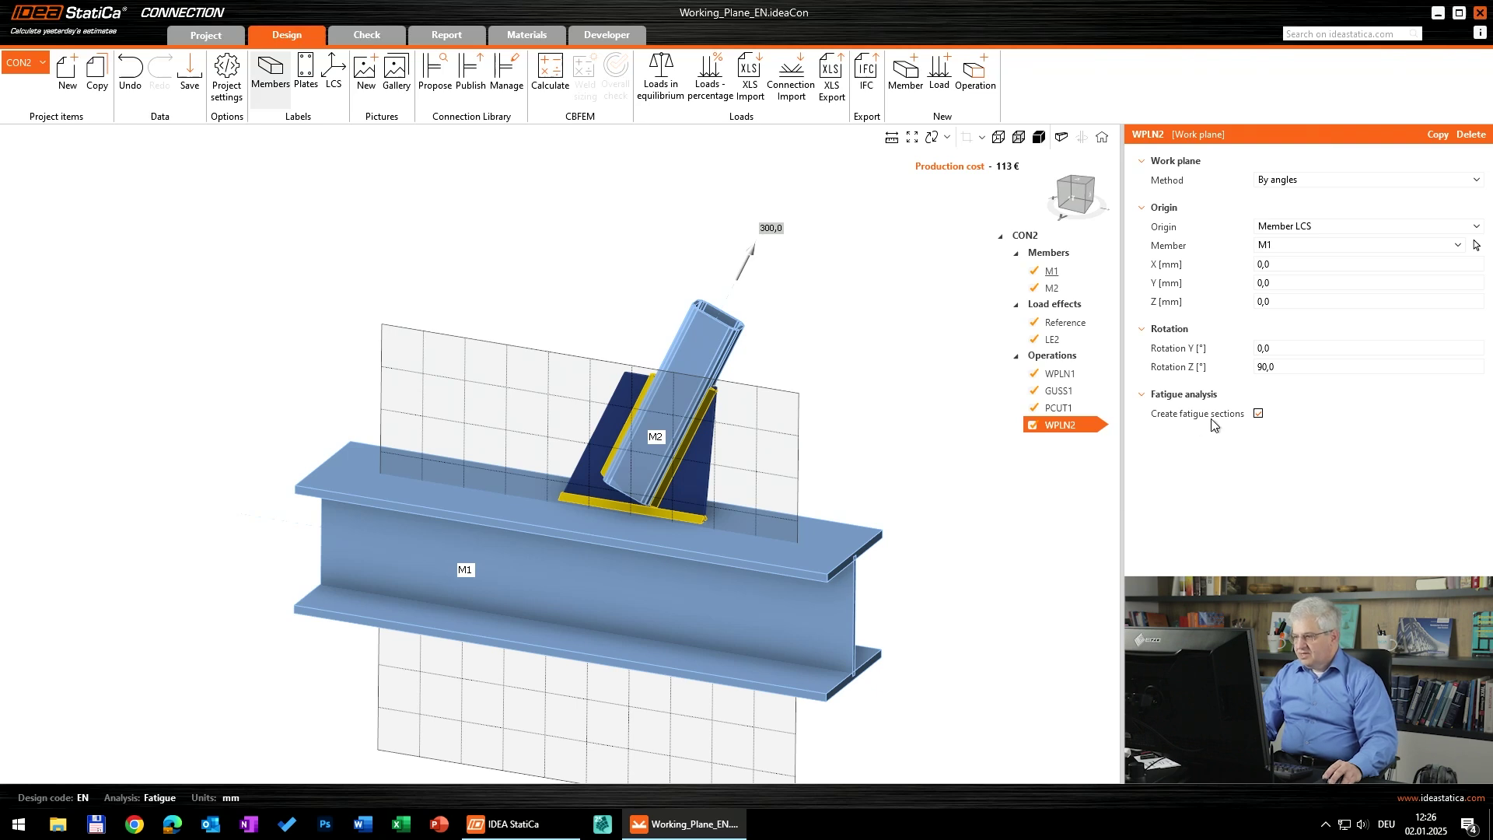
click(556, 86)
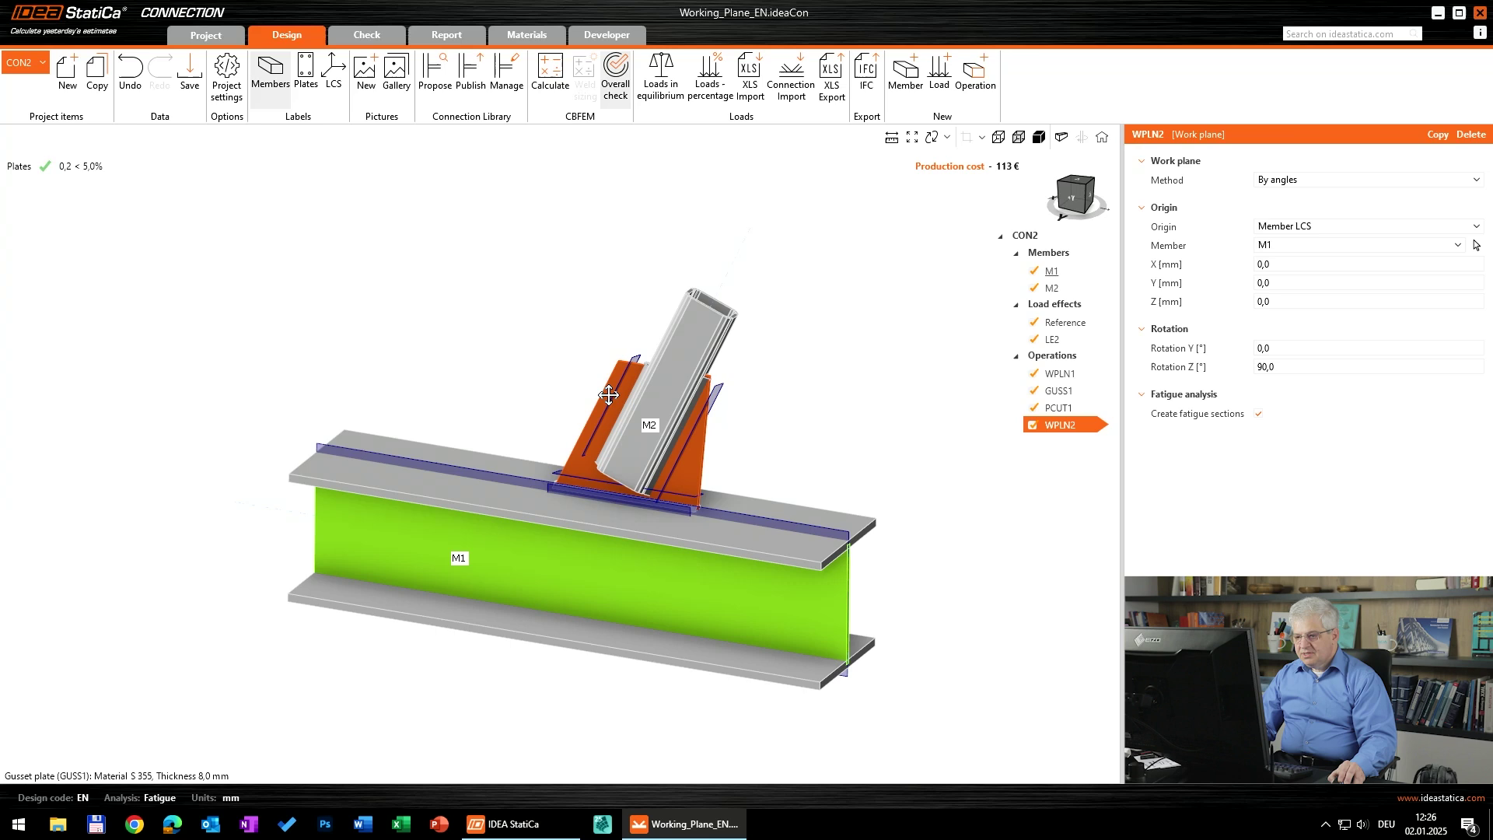
Examine the nominal stresses in the user-defined fatigue section on M1's top flange.
middle_drag(609, 395, 594, 357)
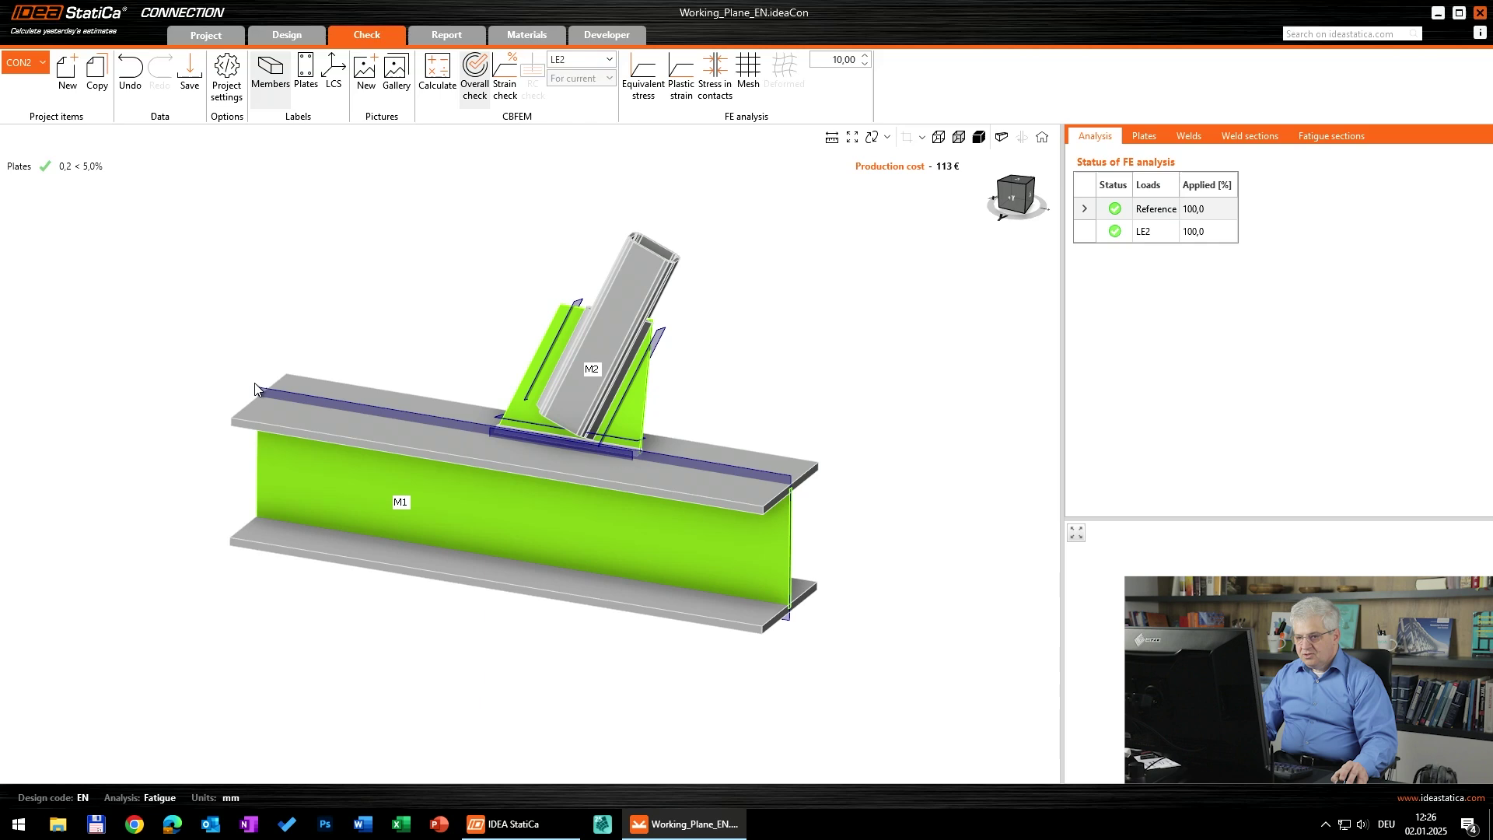
click(260, 388)
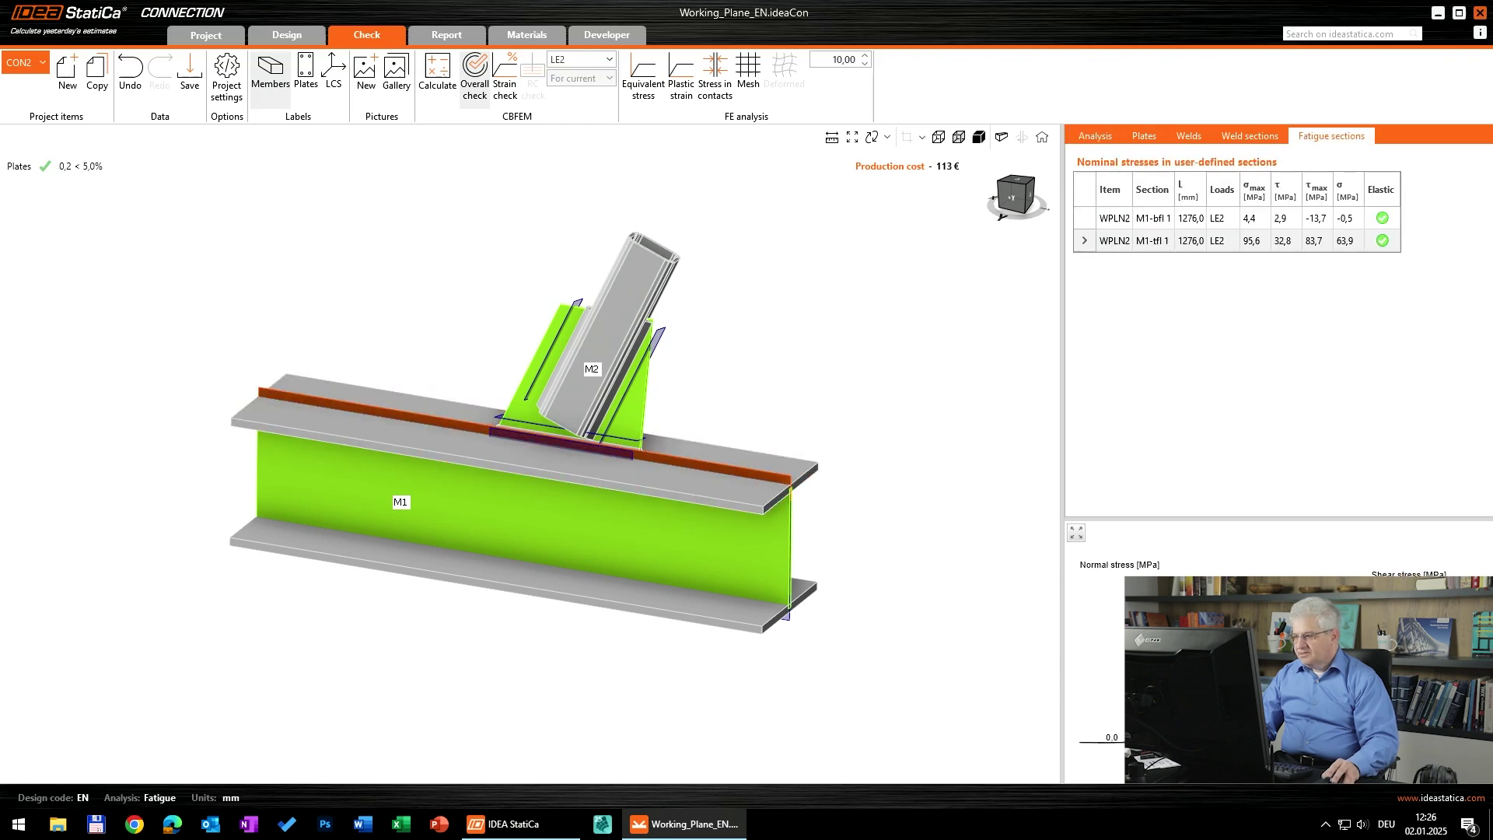